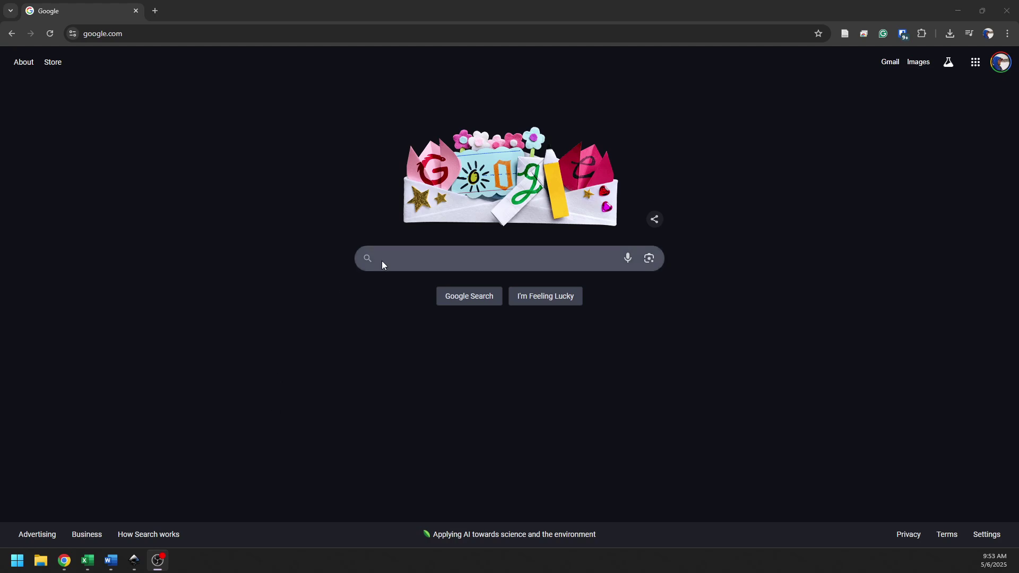
Search Google for dataspace.copernicus.eu and go to the Copernicus Data Space Ecosystem site
left_click(424, 255)
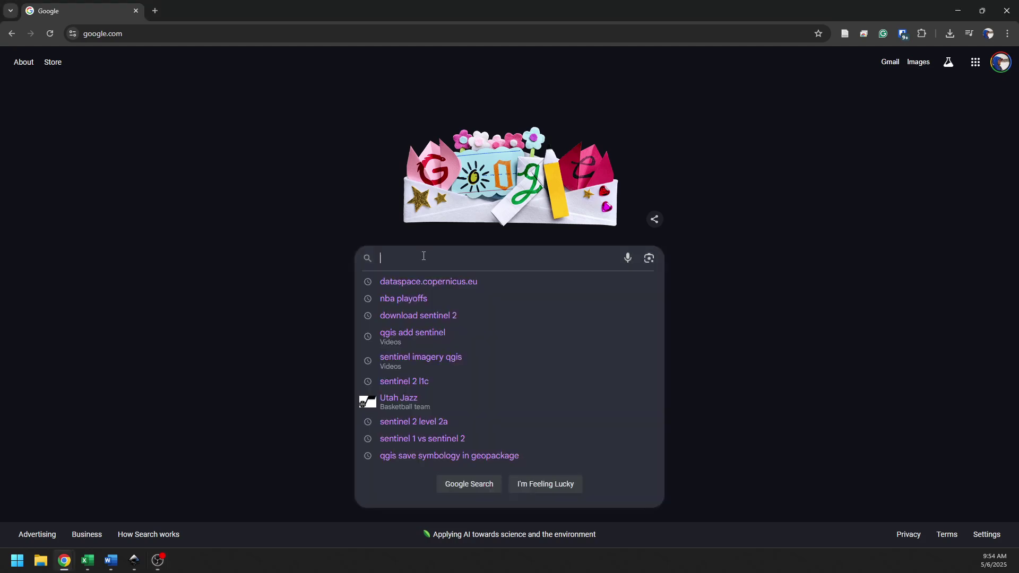
type("data")
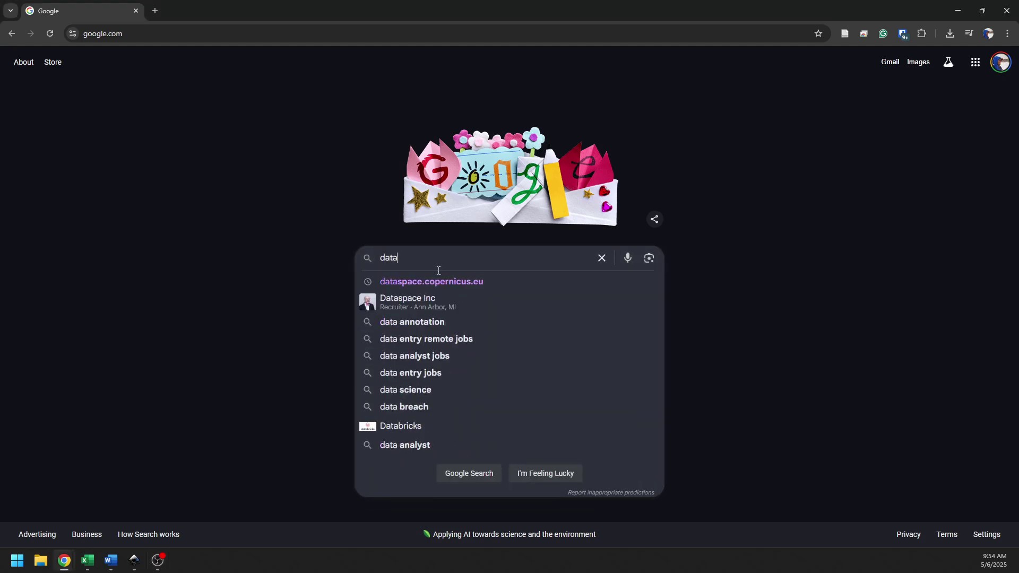
left_click(447, 280)
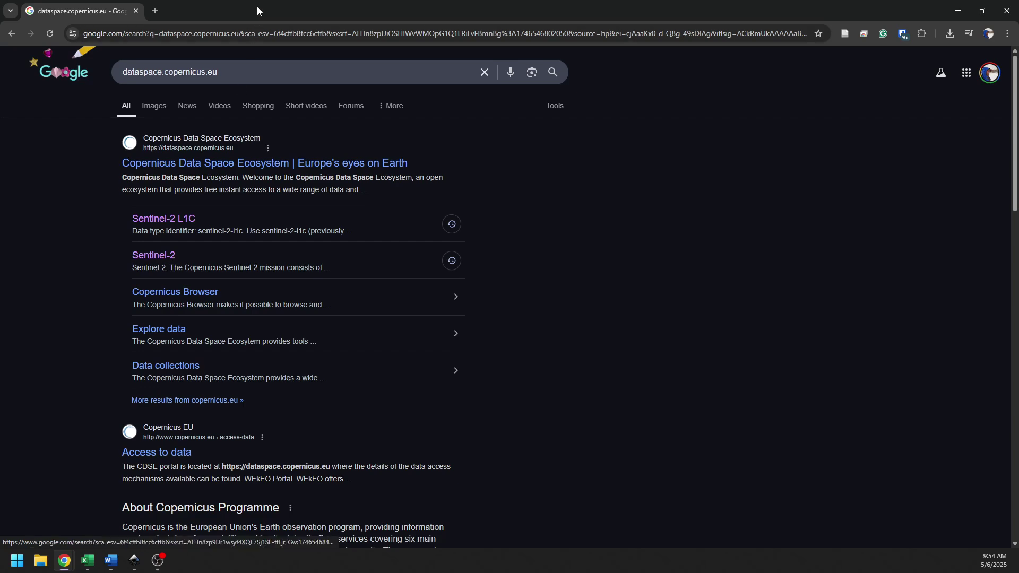
left_click(247, 38)
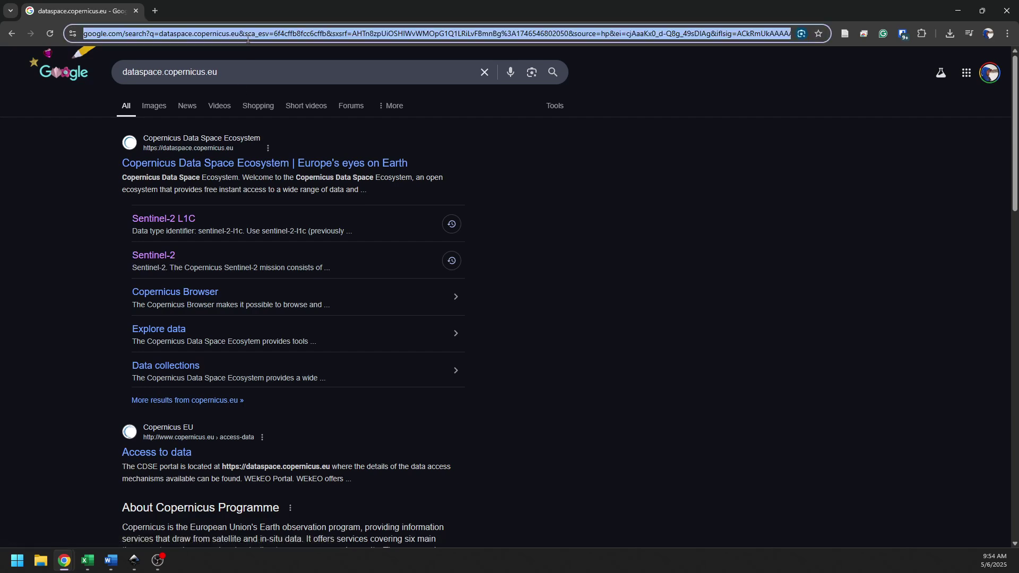
type("data")
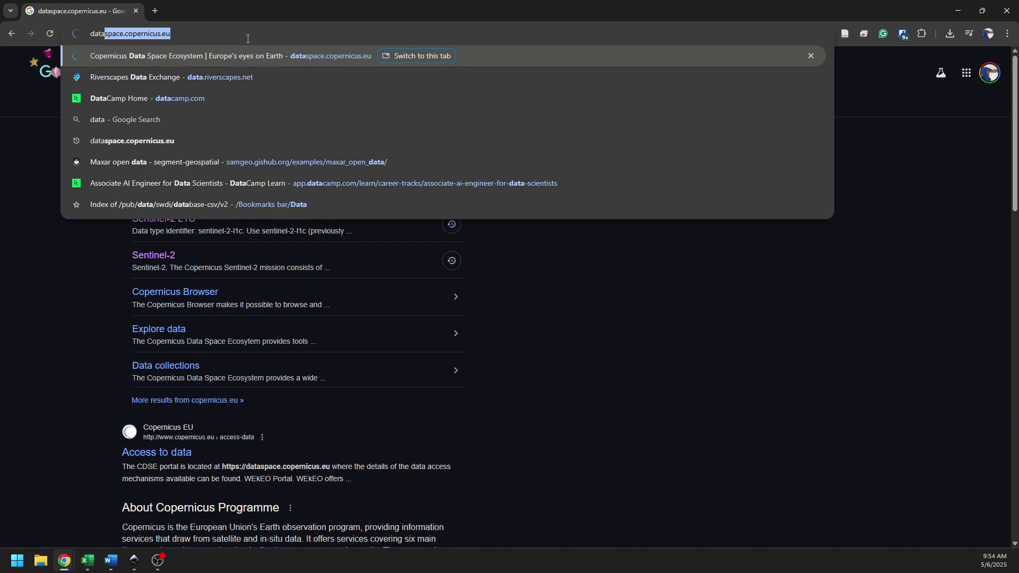
key("Right")
key("Return")
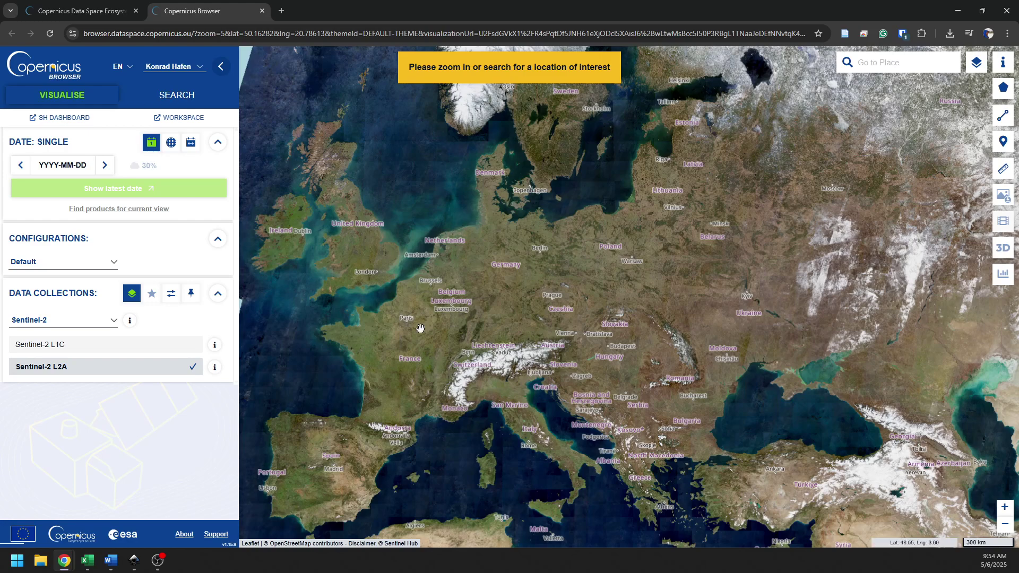
Pan and zoom the map from Europe to Bear Lake on the Utah–Idaho border, at zoom level 12
left_click_drag(409, 348, 590, 318)
scroll(590, 317, "down", 1)
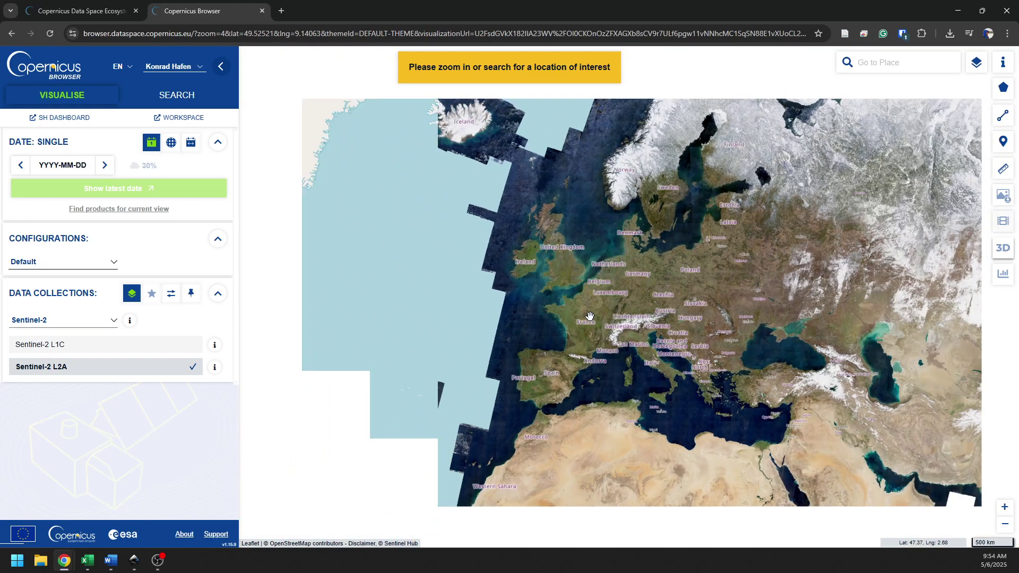
scroll(591, 318, "down", 1)
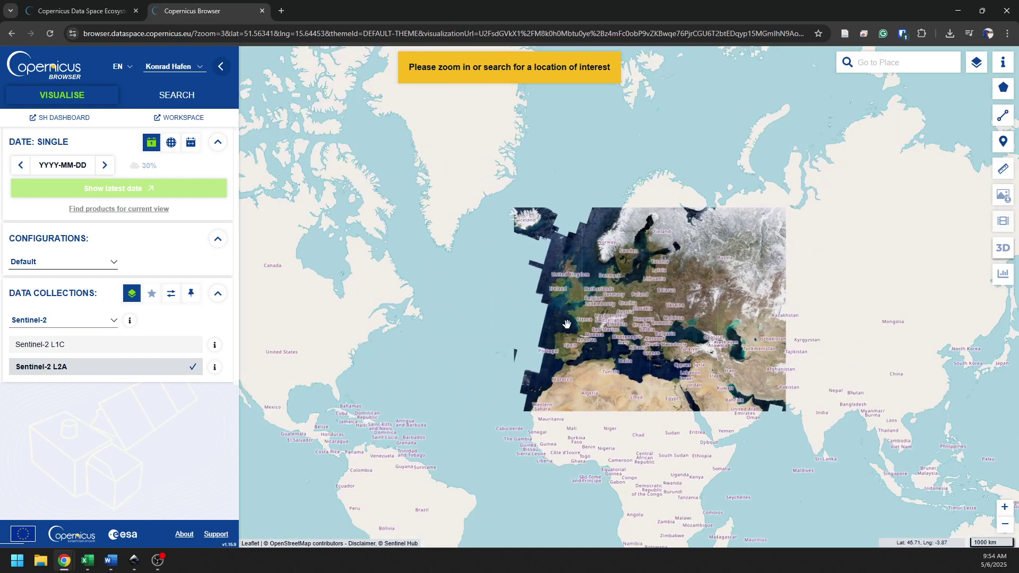
left_click_drag(428, 365, 641, 326)
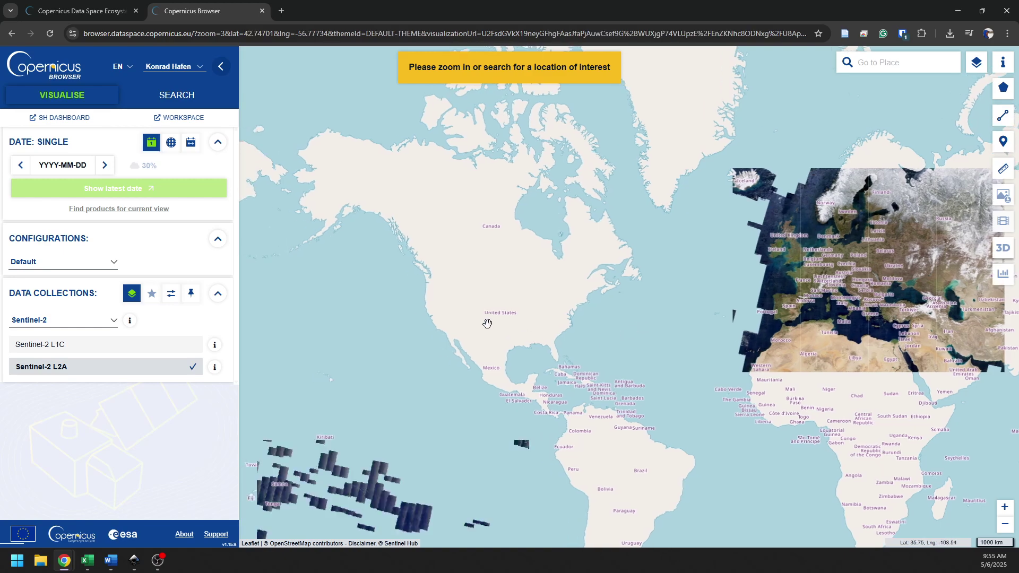
scroll(487, 324, "up", 2)
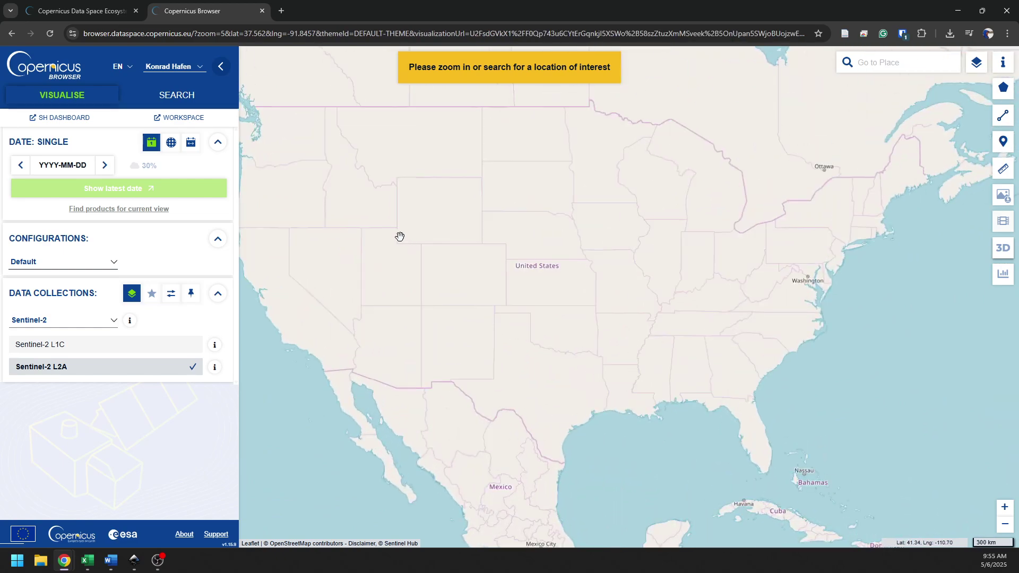
scroll(398, 237, "up", 3)
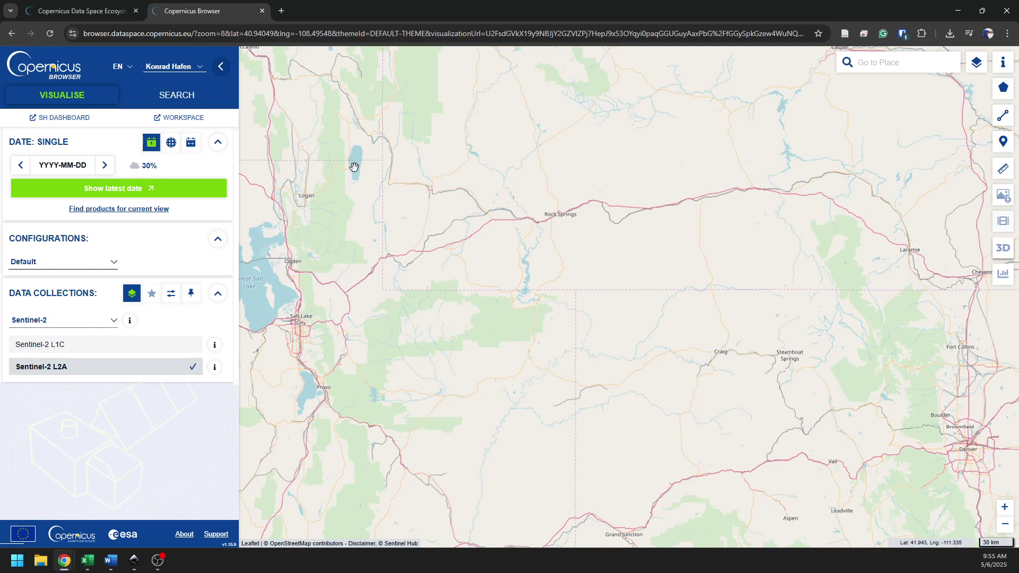
scroll(354, 165, "up", 2)
left_click_drag(355, 164, 493, 259)
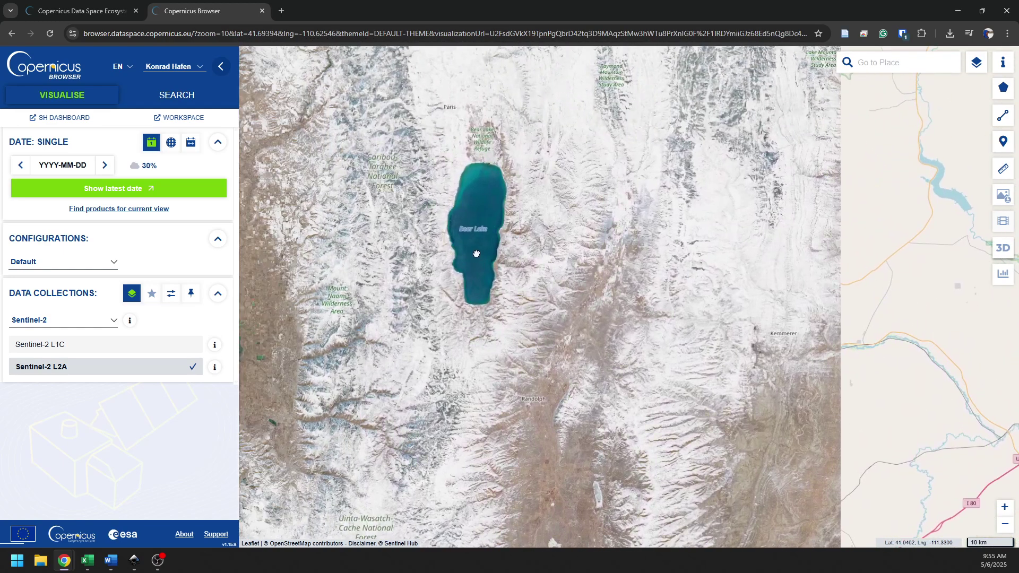
scroll(496, 259, "up", 1)
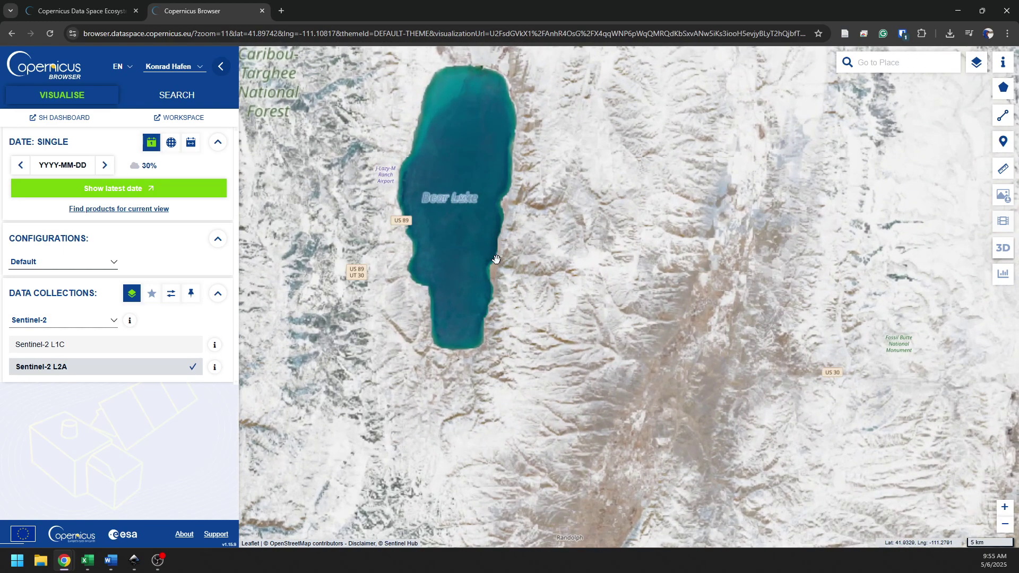
left_click_drag(453, 248, 562, 346)
scroll(514, 257, "up", 1)
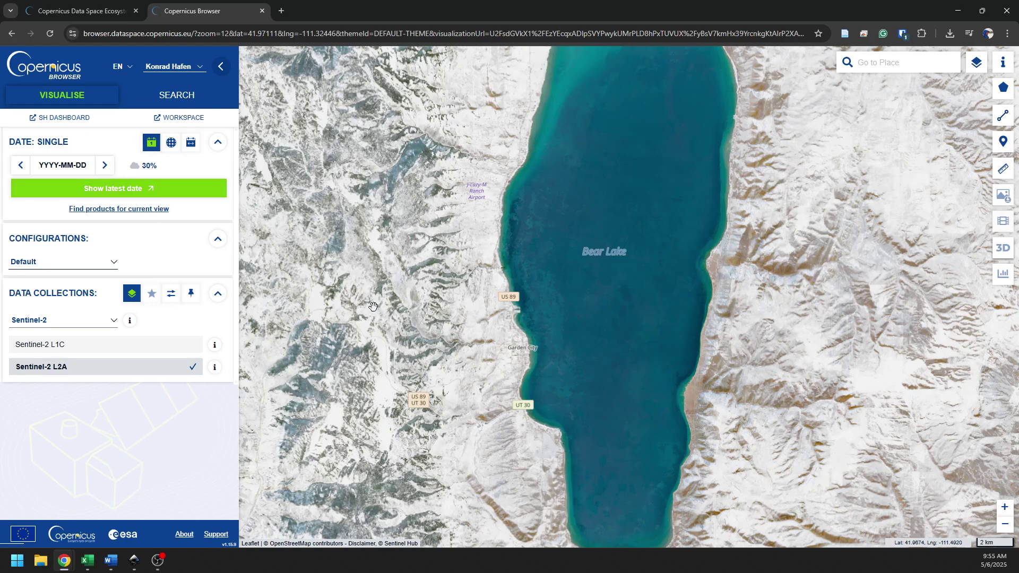
Load the latest 2025-05-01 true-colour imagery, dismiss the loading notice and recentre the lake
left_click(111, 198)
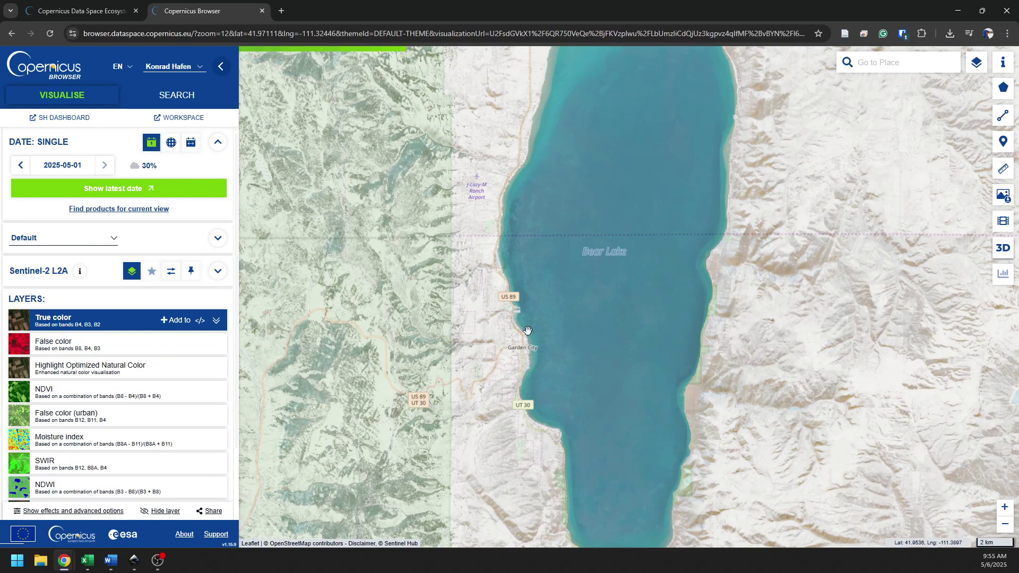
scroll(522, 312, "down", 1)
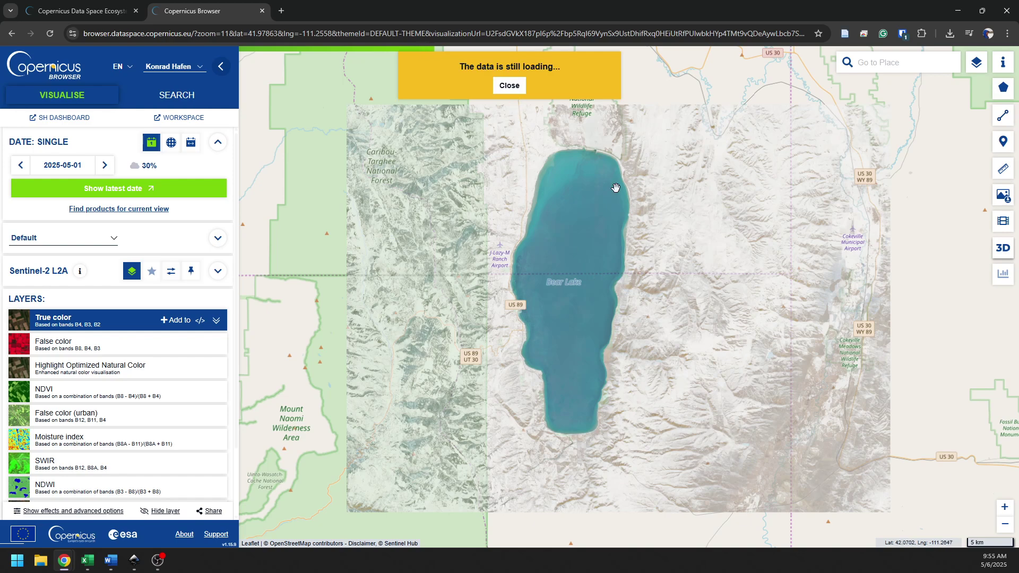
scroll(594, 239, "up", 1)
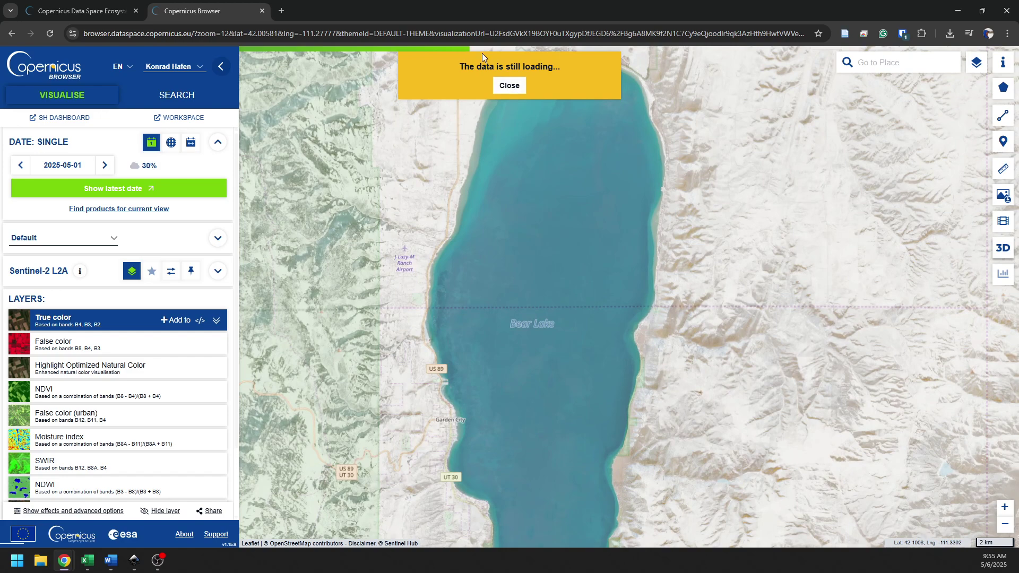
left_click(510, 86)
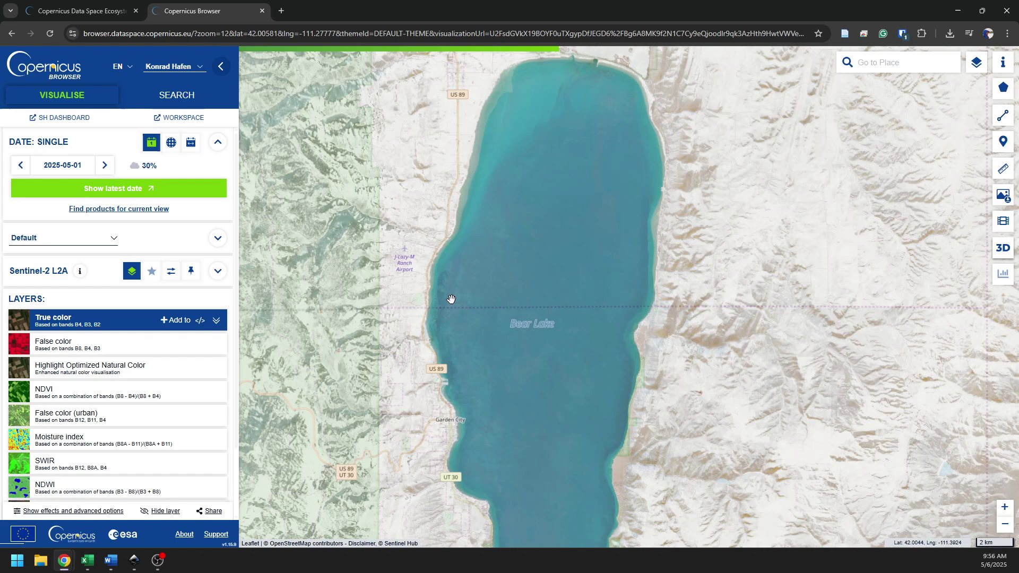
left_click_drag(473, 346, 503, 342)
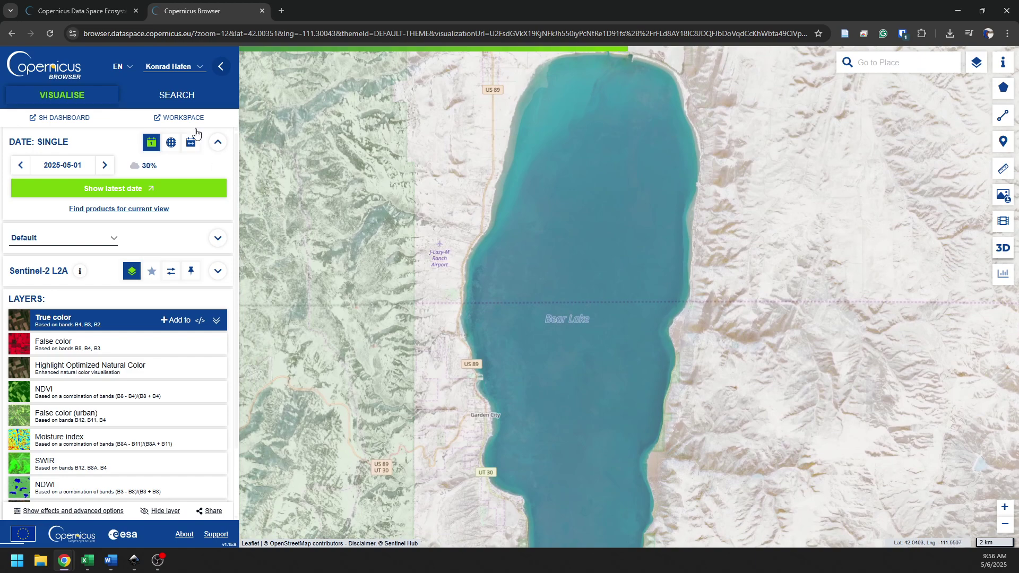
In the Search panel, choose SENTINEL-2 with the L2A product level as the data source
left_click(181, 99)
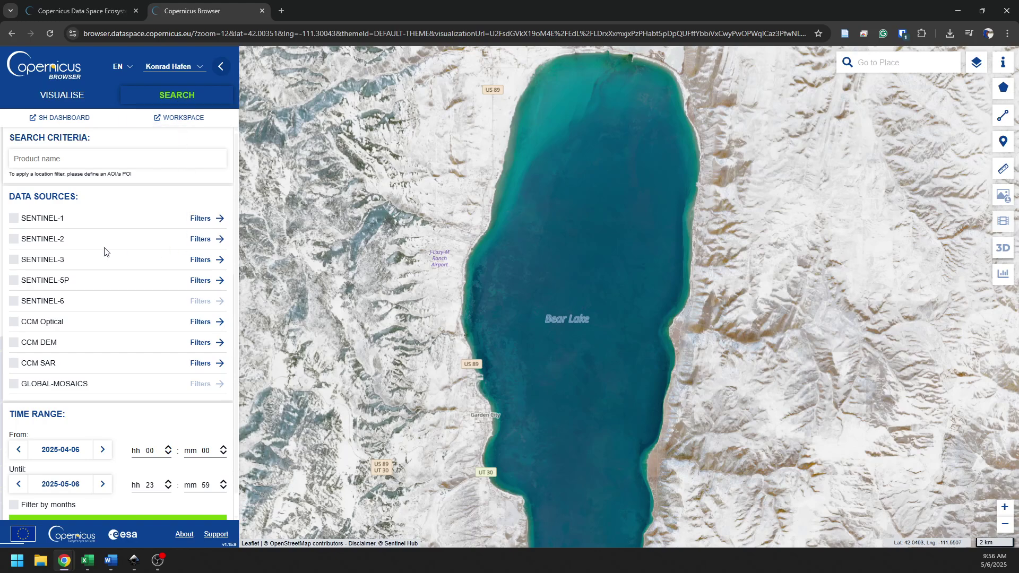
left_click(14, 240)
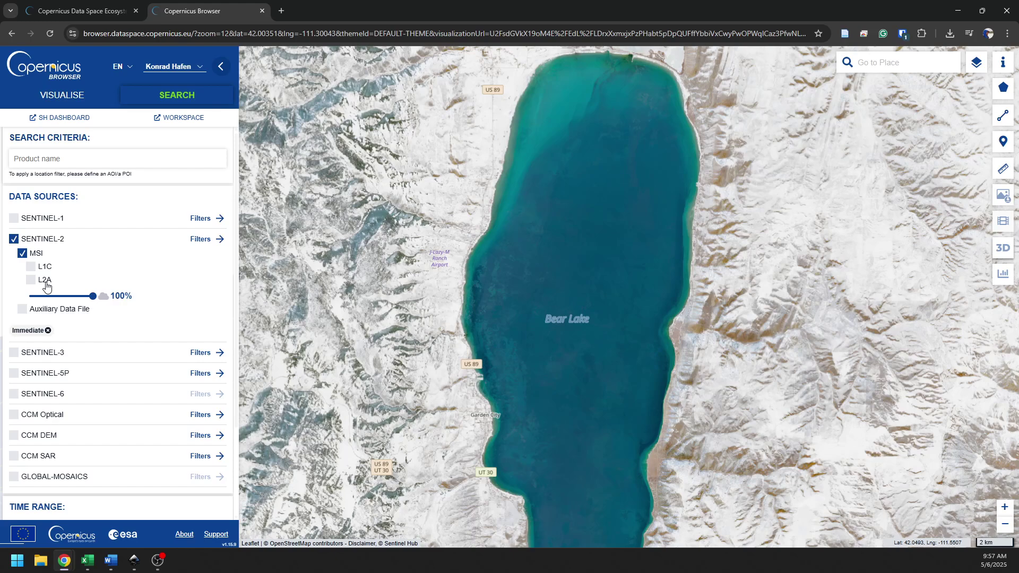
left_click(30, 281)
scroll(134, 498, "down", 2)
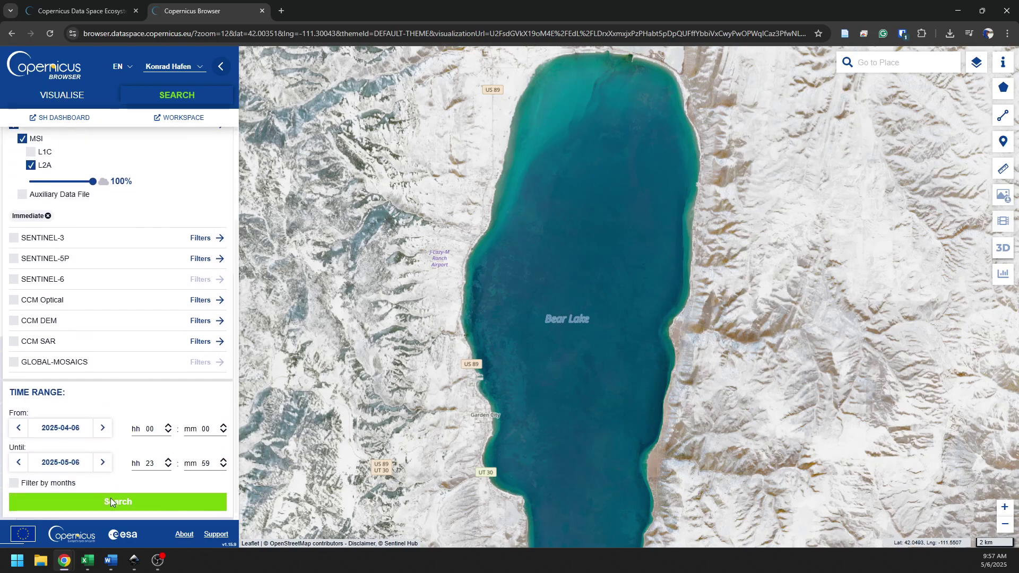
Set the search start date to 2024-06-01
left_click(62, 427)
scroll(74, 471, "down", 3)
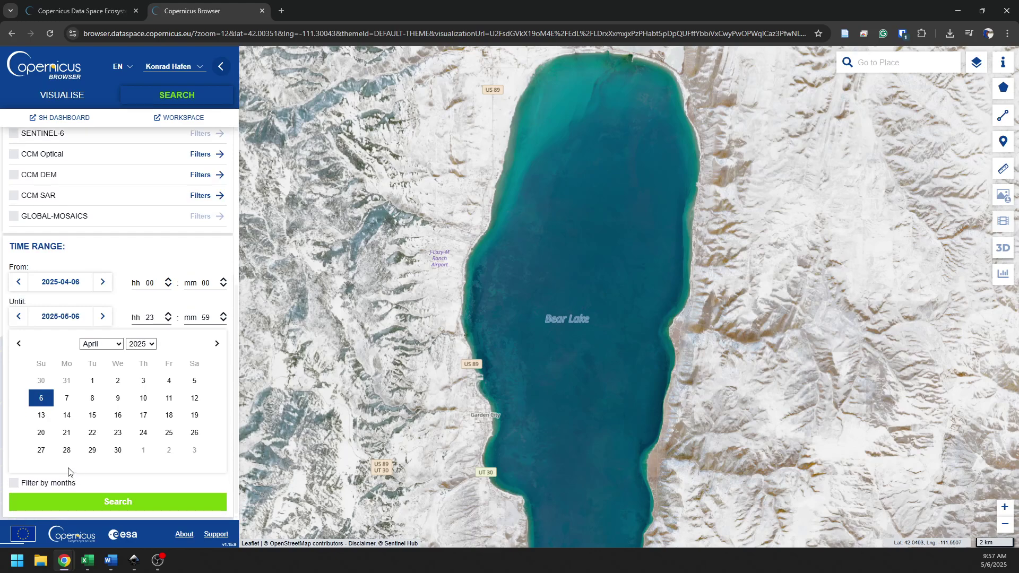
left_click(135, 344)
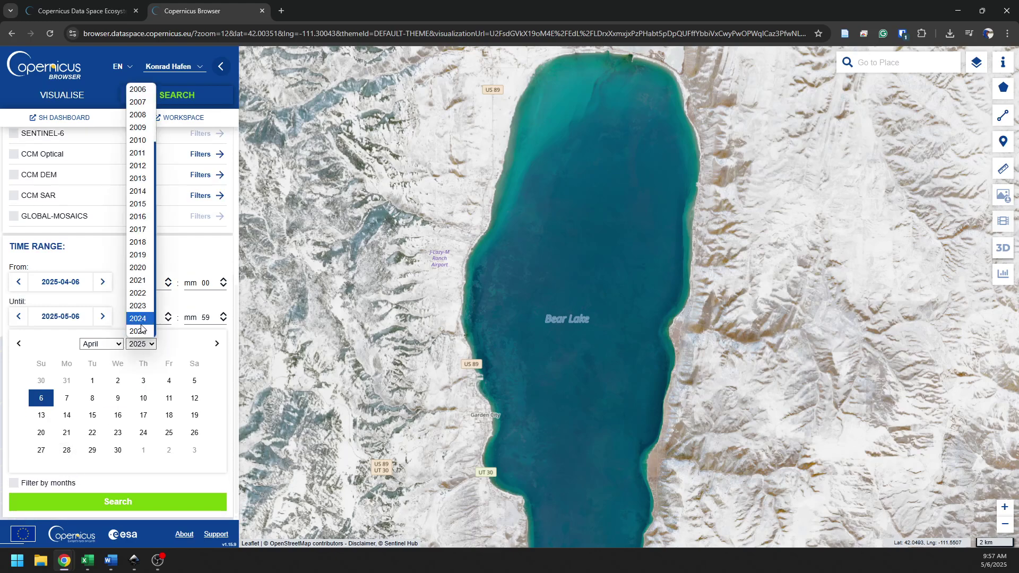
left_click(144, 325)
left_click(124, 345)
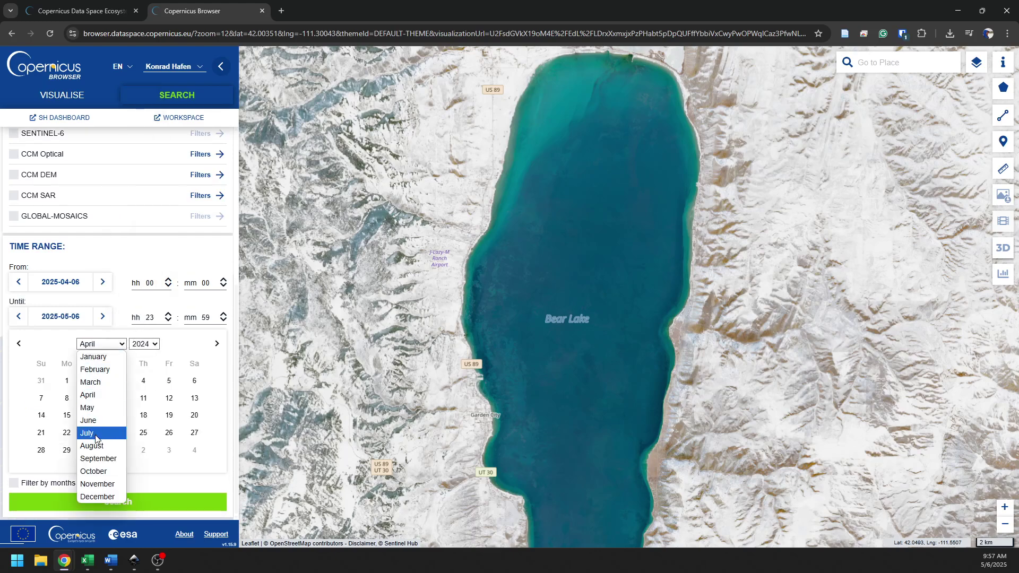
left_click(93, 422)
left_click(195, 381)
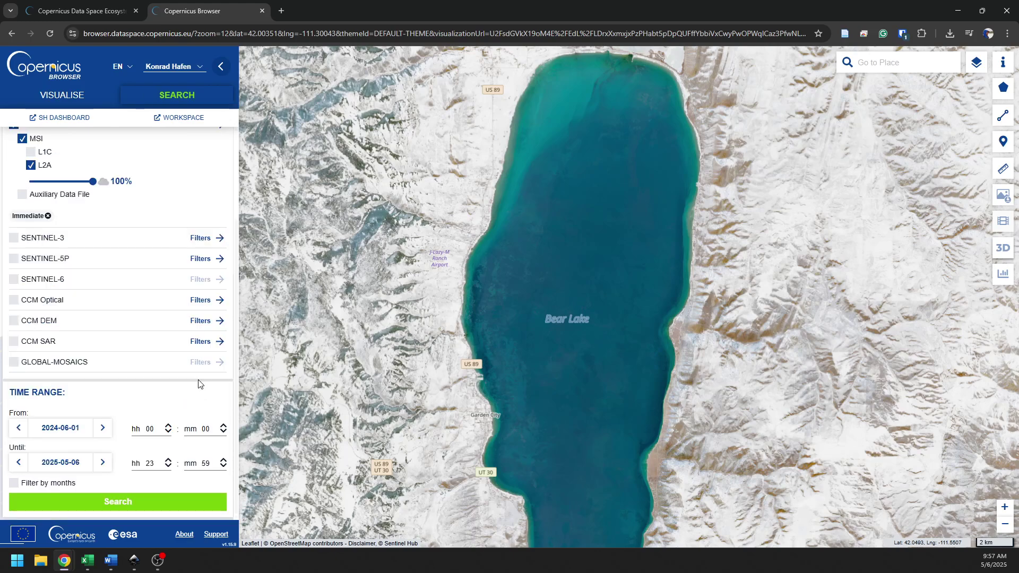
Set the search end date to 2024-06-30
left_click(62, 467)
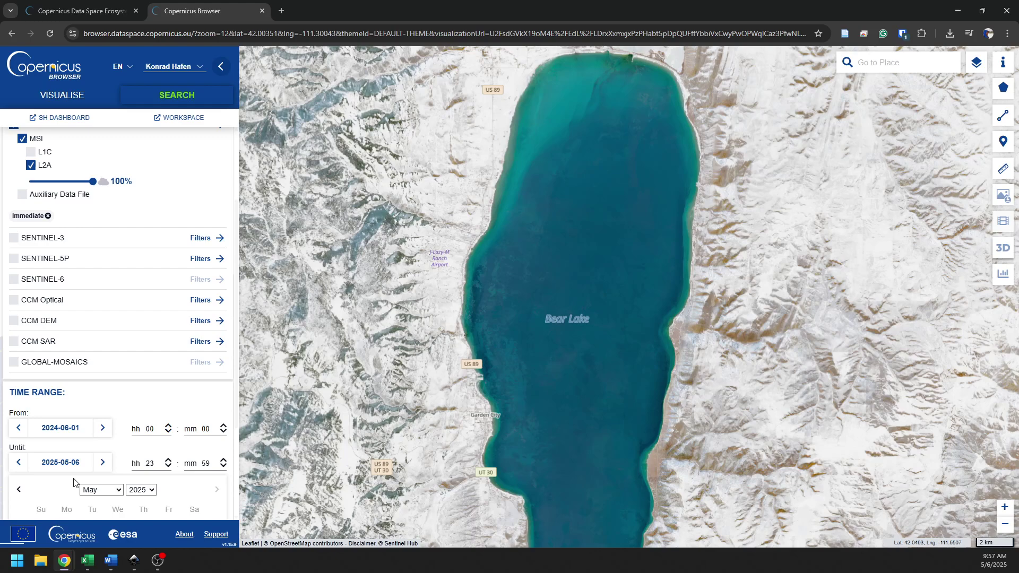
scroll(185, 494, "down", 2)
scroll(186, 494, "down", 1)
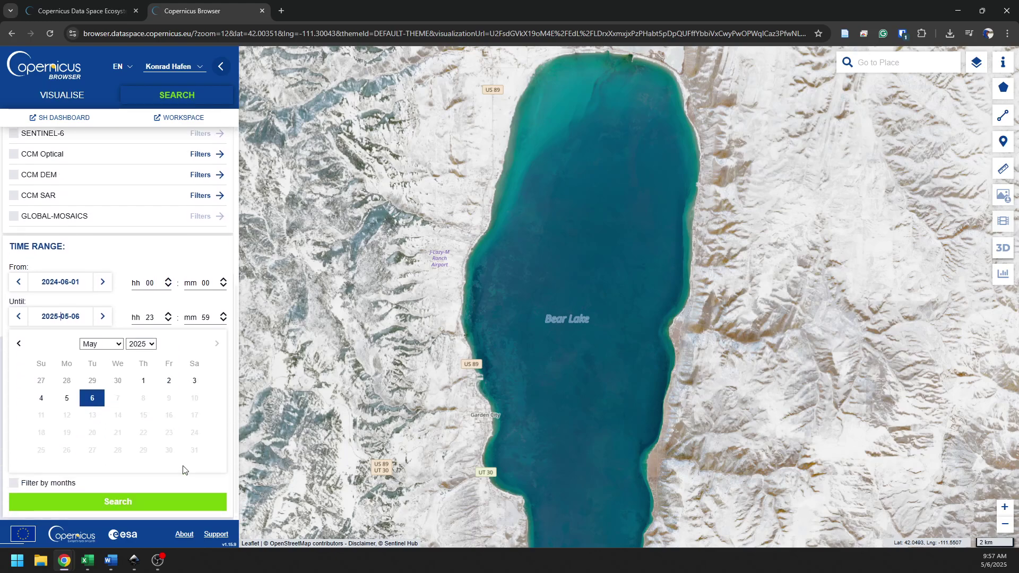
left_click(146, 345)
left_click(142, 358)
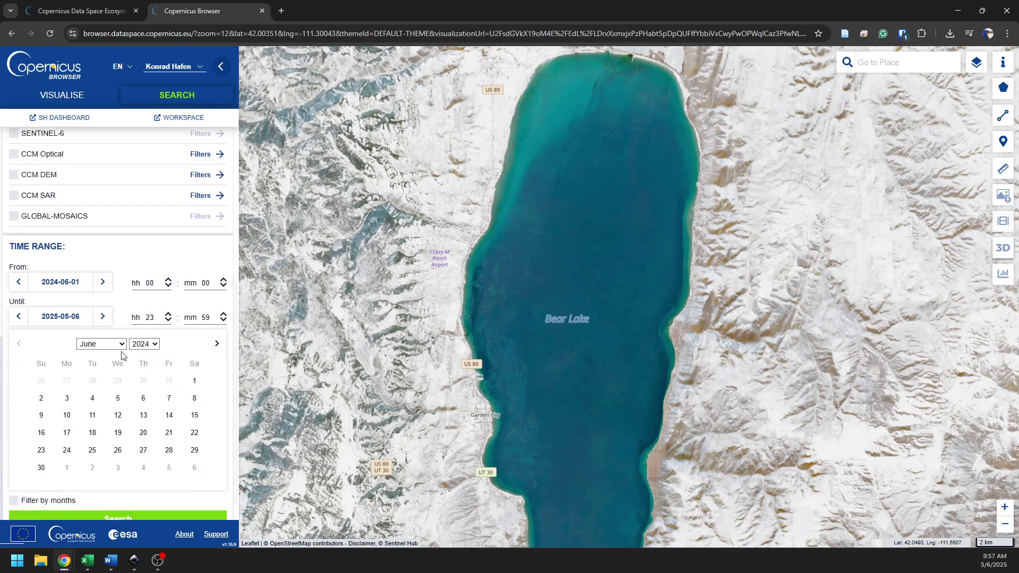
left_click(41, 467)
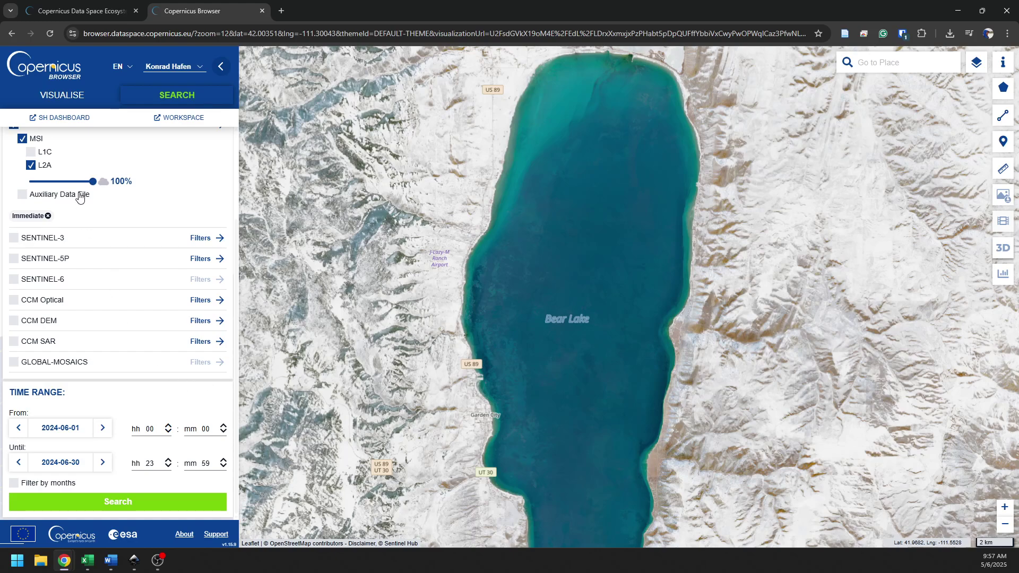
Lower the maximum cloud coverage to 20%
scroll(79, 196, "up", 2)
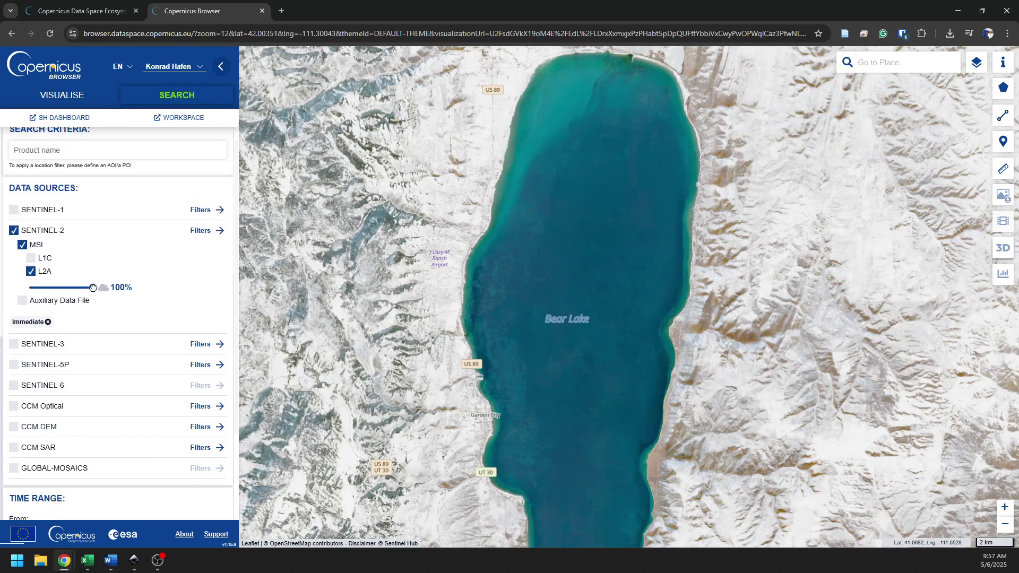
left_click_drag(91, 287, 42, 285)
scroll(234, 308, "down", 2)
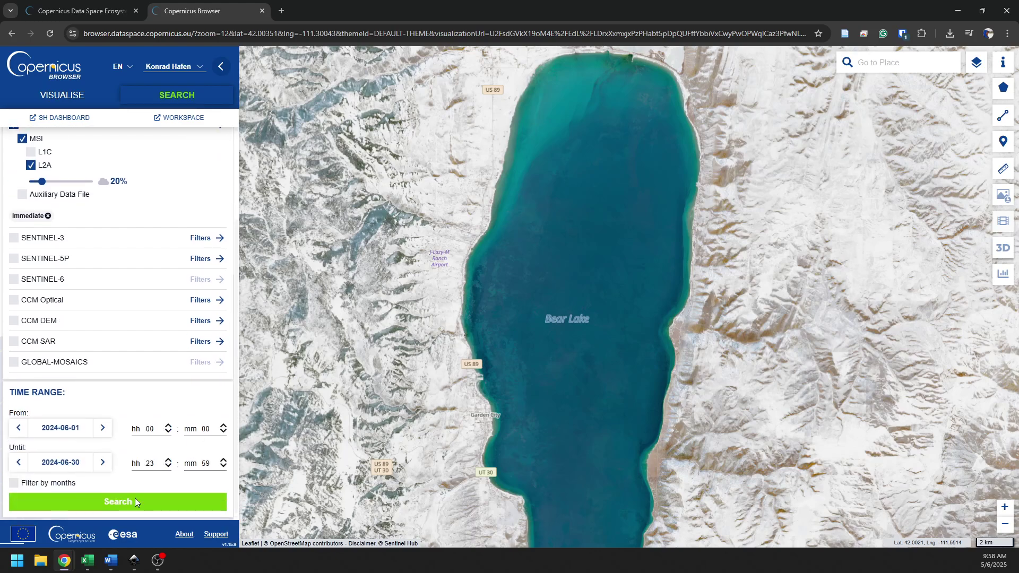
Run the search and review the nine June 2024 results, newest dated 2024-06-30
left_click(101, 505)
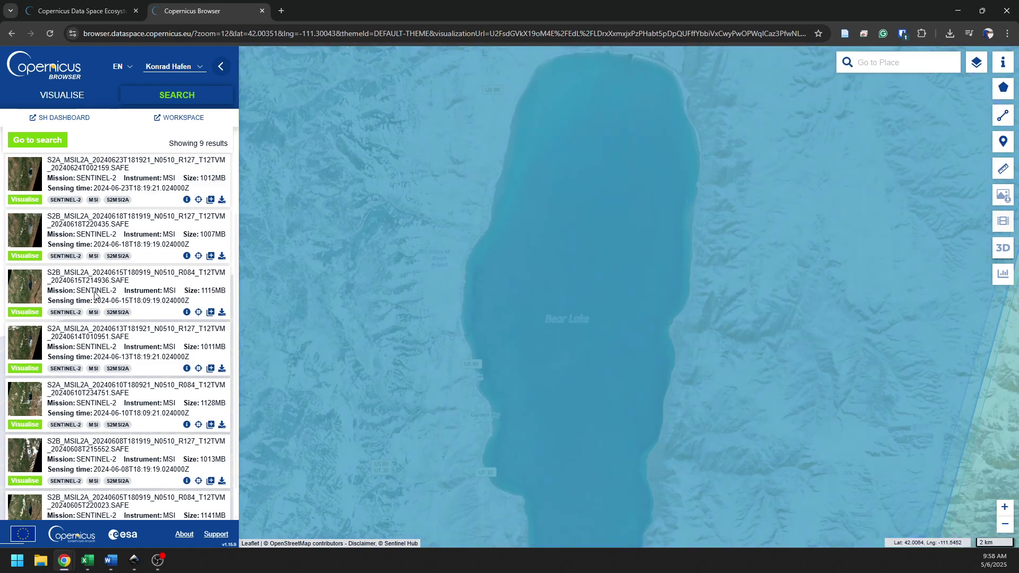
scroll(538, 324, "down", 1)
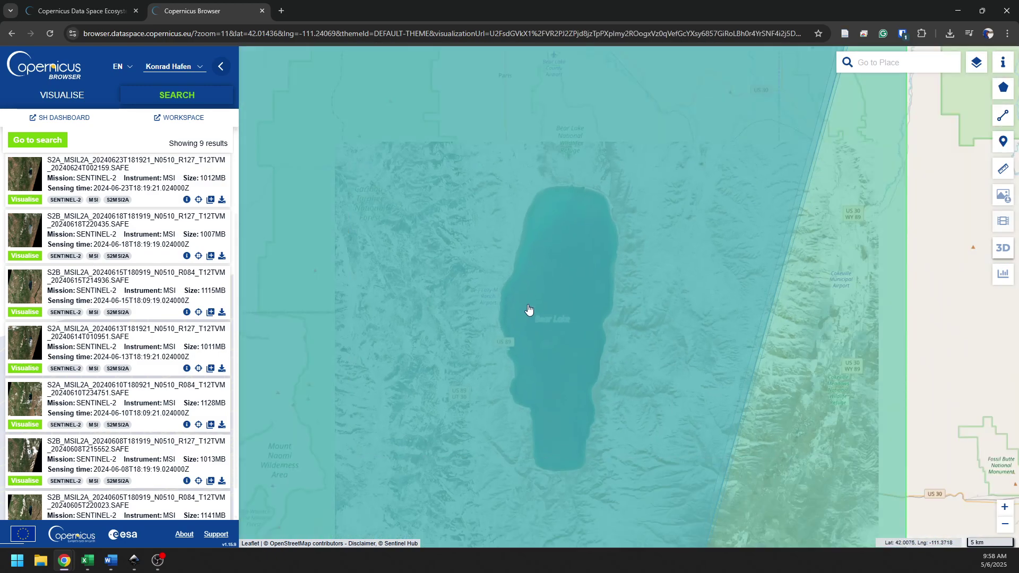
left_click_drag(529, 309, 658, 317)
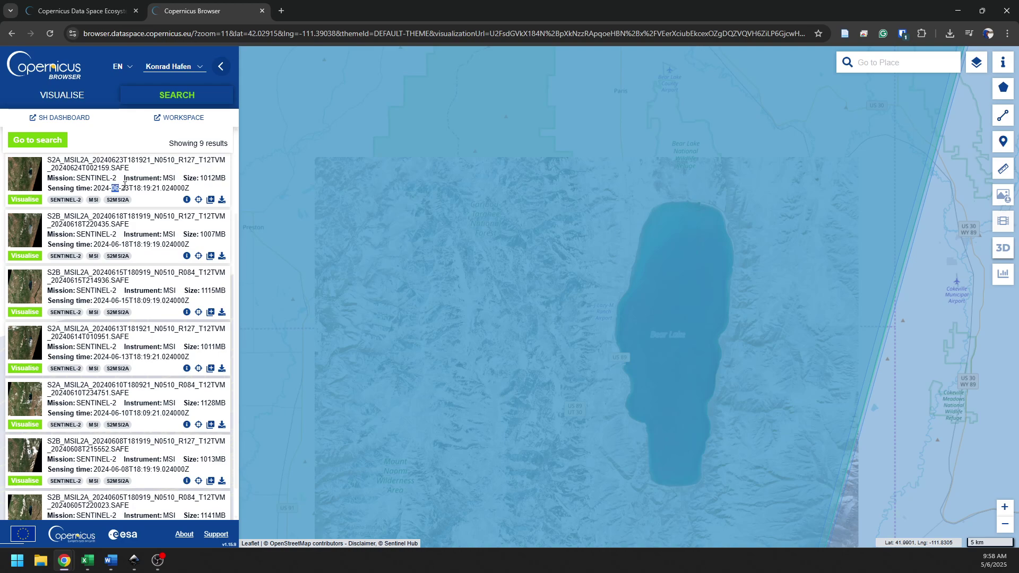
left_click_drag(121, 188, 128, 185)
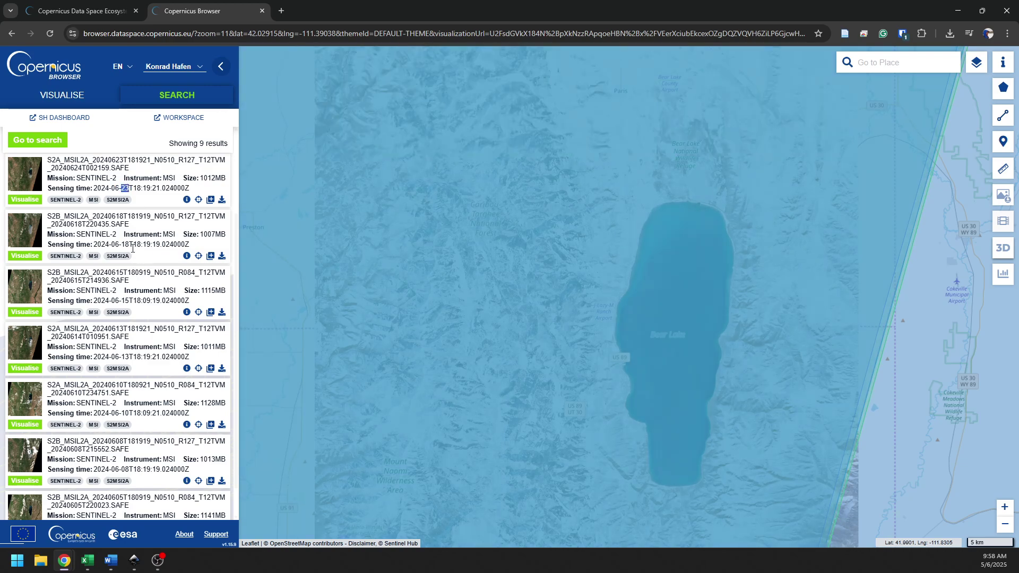
scroll(132, 248, "down", 1)
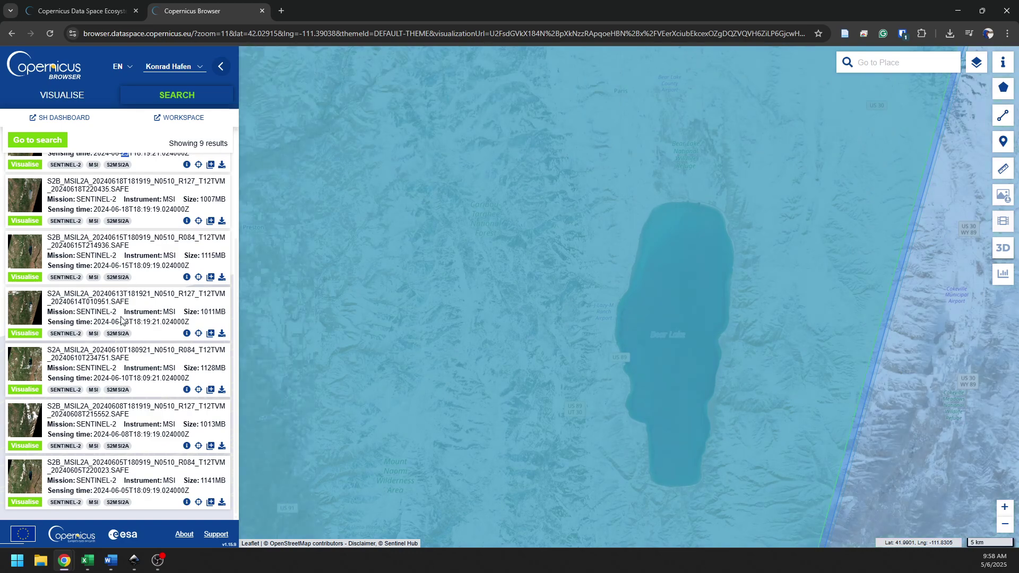
scroll(121, 317, "up", 3)
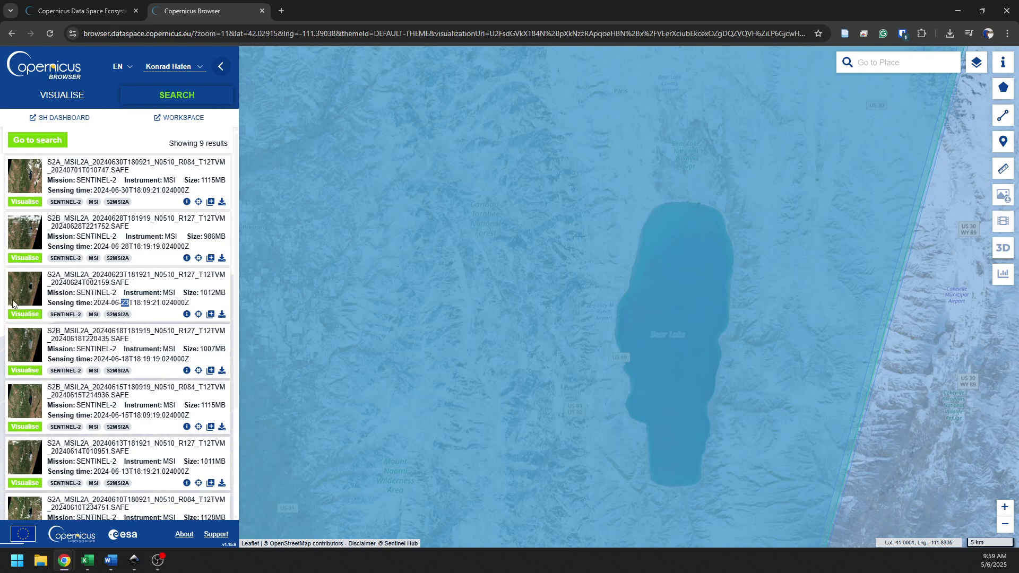
Visualise the 2024-06-23 scene's True color layer and pan around Bear Lake
left_click(28, 314)
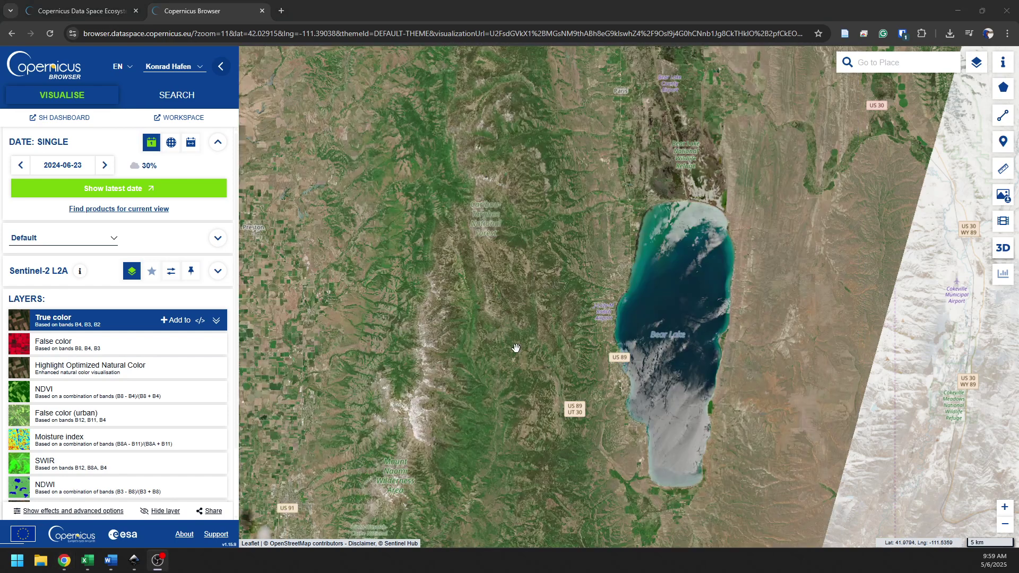
left_click_drag(534, 260, 629, 327)
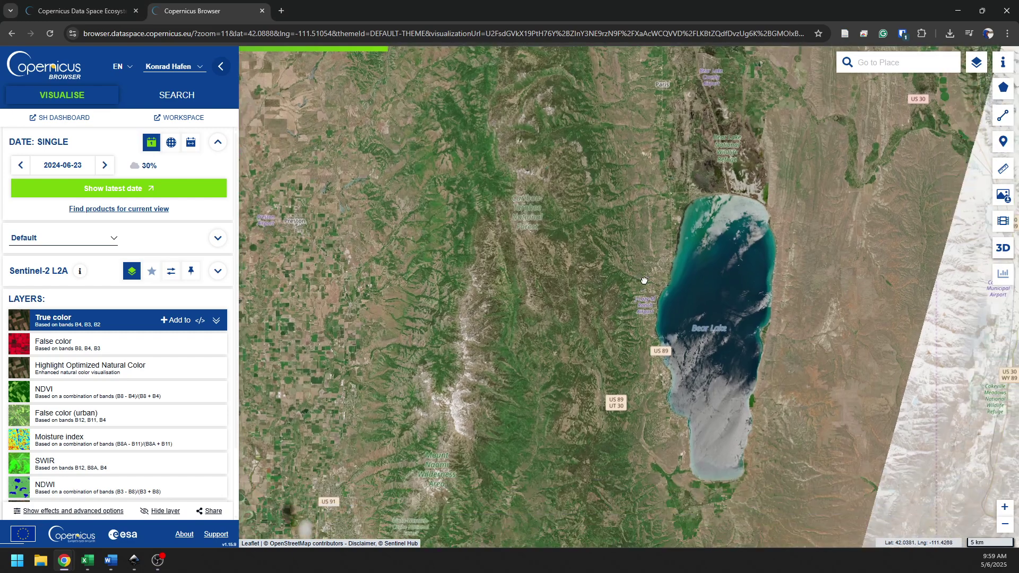
left_click_drag(704, 361, 652, 234)
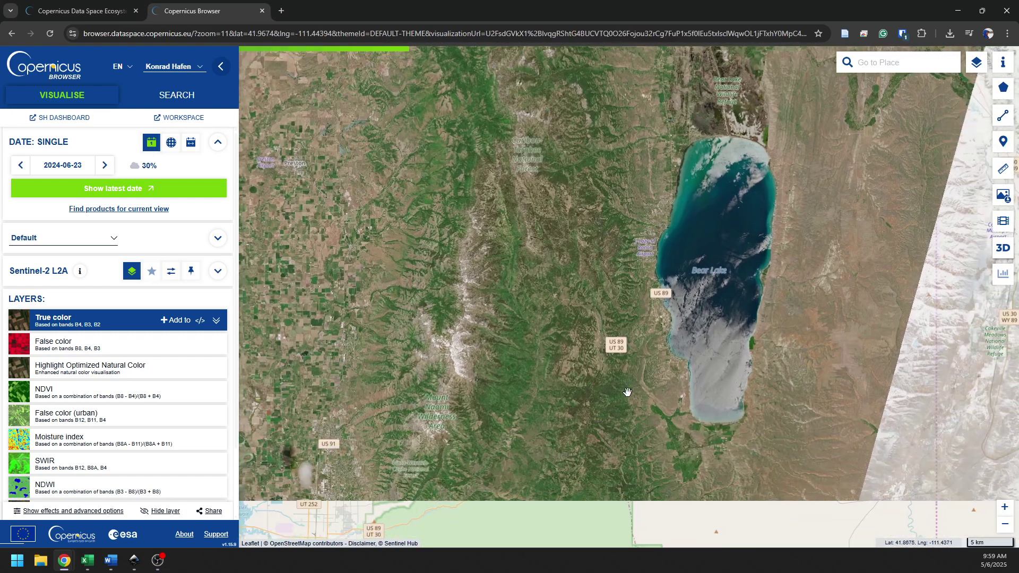
left_click_drag(627, 216, 633, 282)
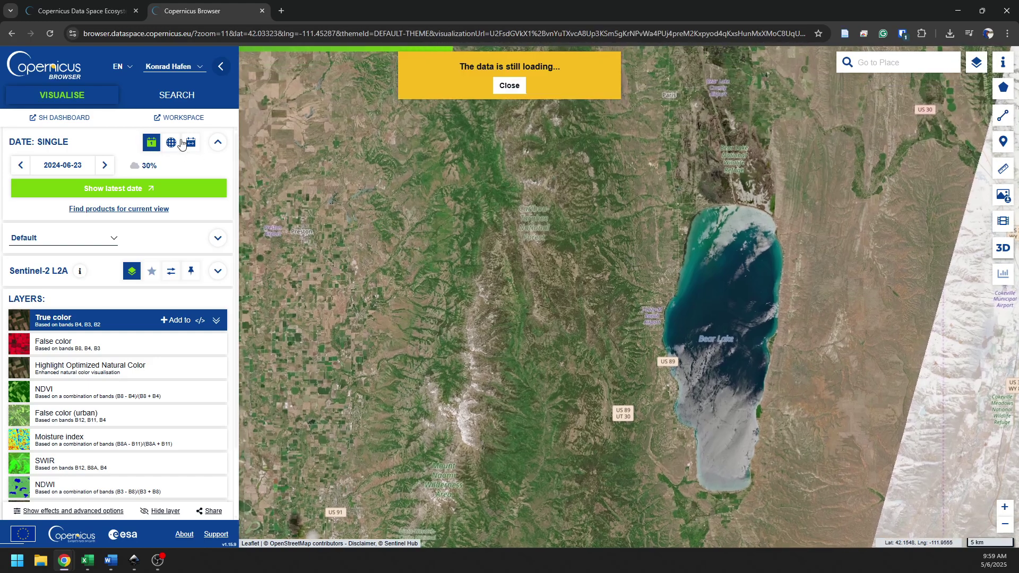
From the results list, download the 2024-06-23 scene's .SAFE.zip, bringing up the Save As window
left_click(180, 101)
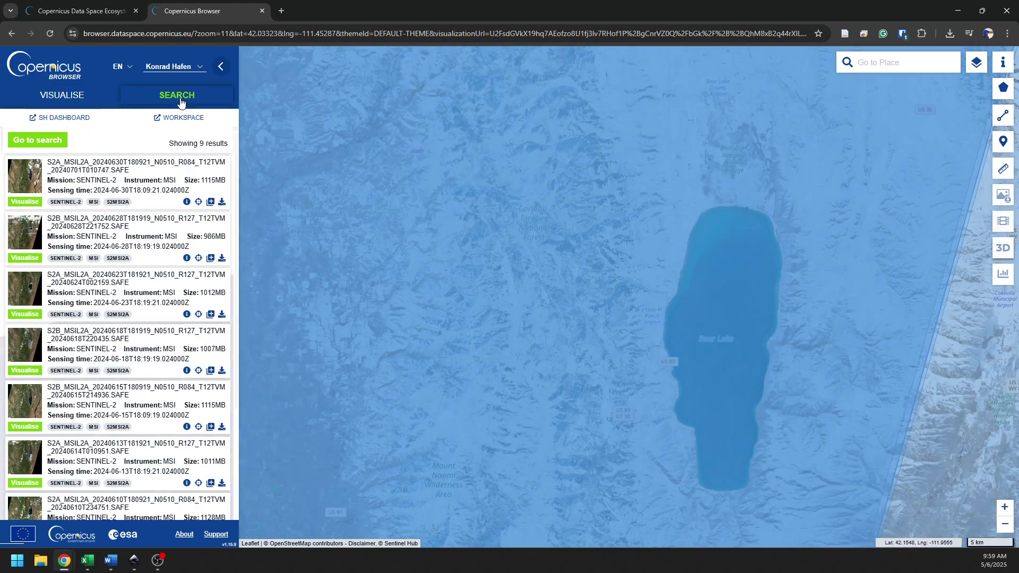
left_click(221, 315)
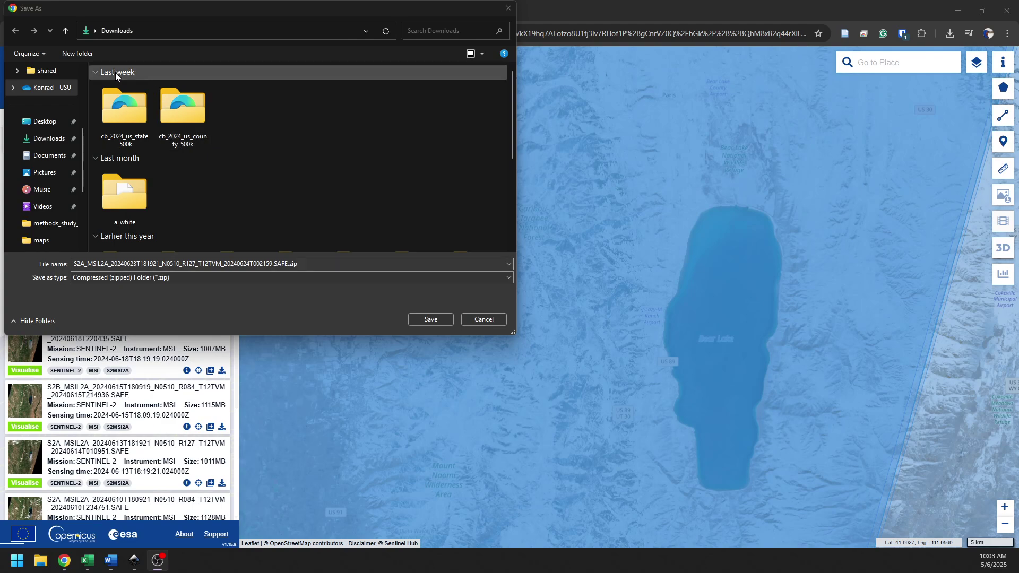
Create a sentinel2_l2a folder in Downloads and save the scene zip inside it
left_click(83, 56)
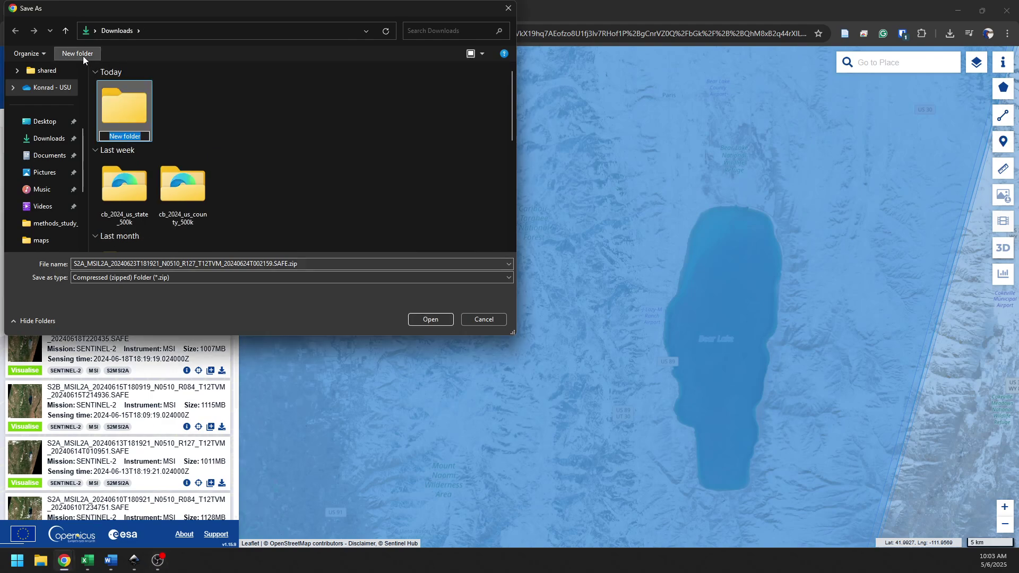
type("sentinel2a_")
type("_l")
key("BackSpace")
key("BackSpace")
key("BackSpace")
type("_l2a")
key("Return")
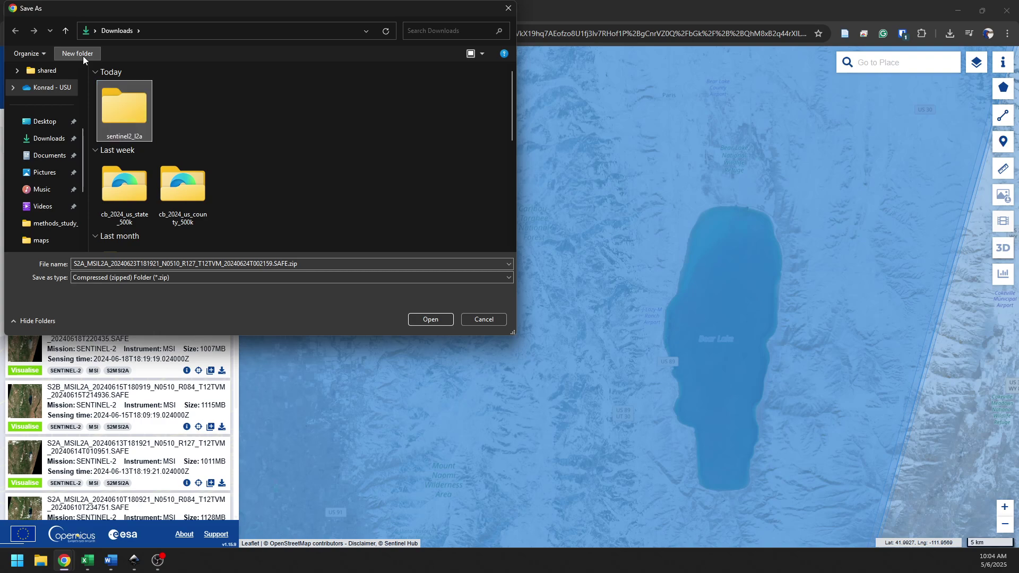
double_click(128, 111)
left_click(448, 323)
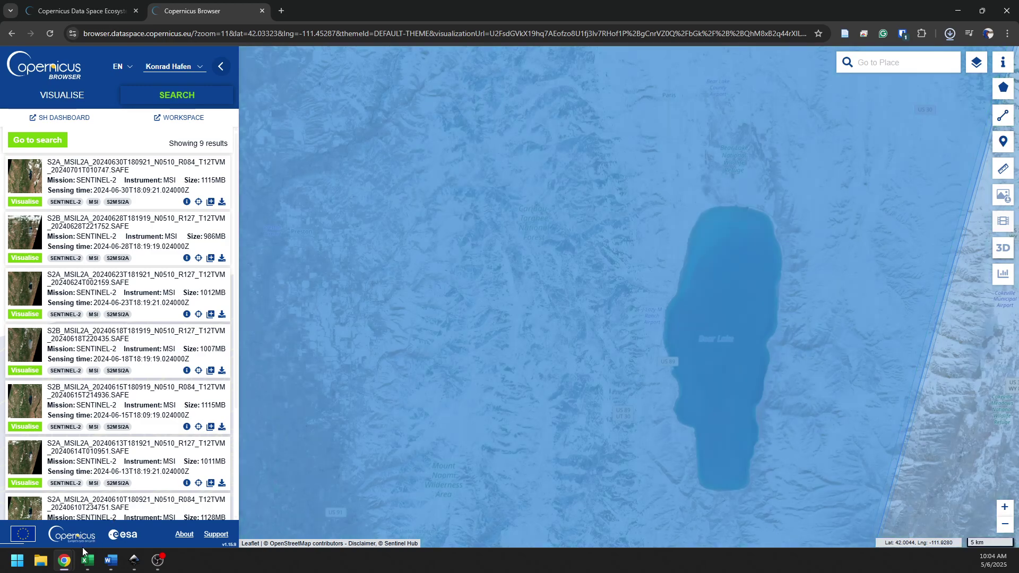
Open Downloads\sentinel2_l2a in File Explorer and widen the Name column to show the 2024-06-23 zip
left_click(42, 563)
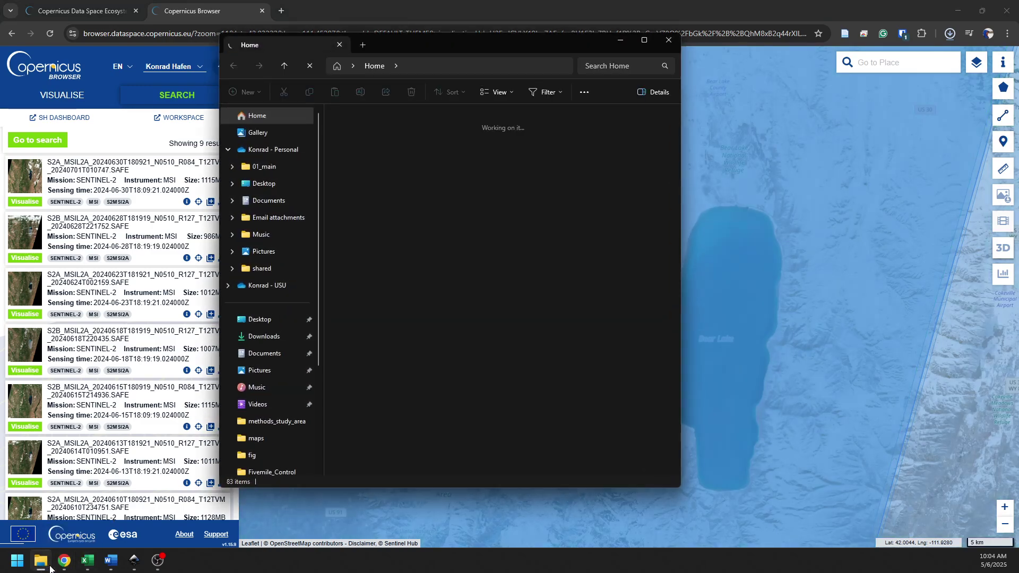
left_click(264, 336)
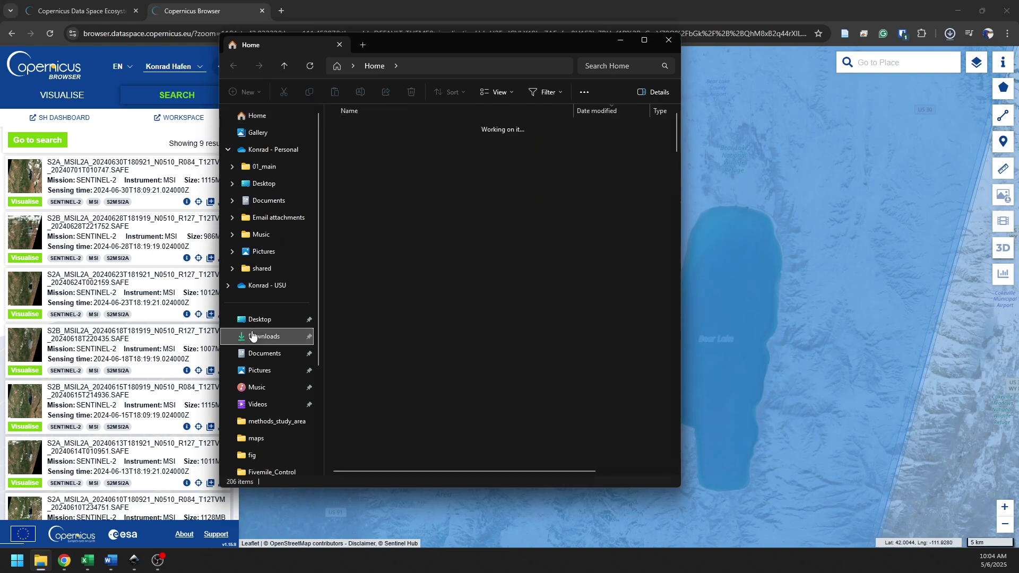
scroll(467, 275, "down", 20)
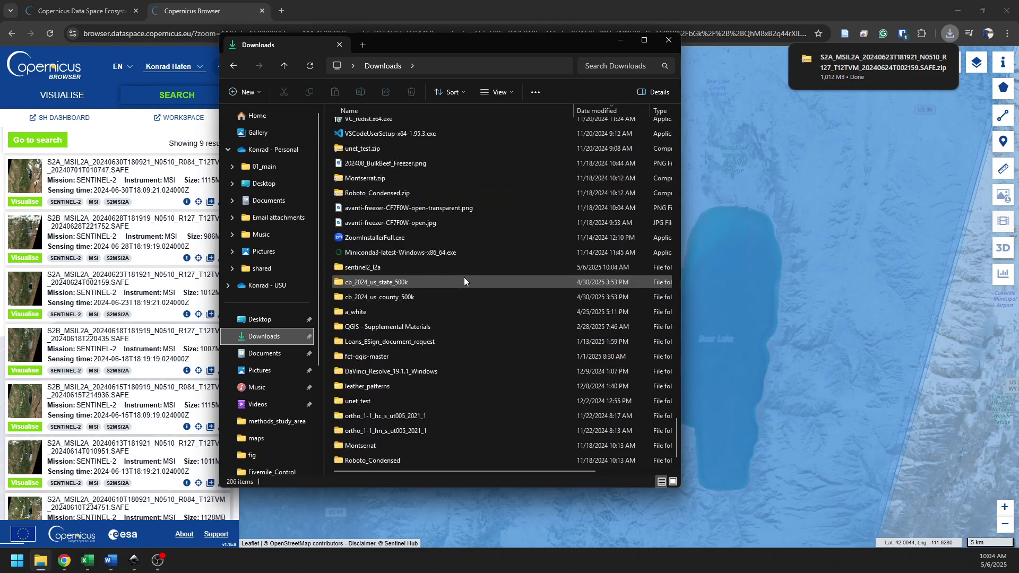
double_click(366, 269)
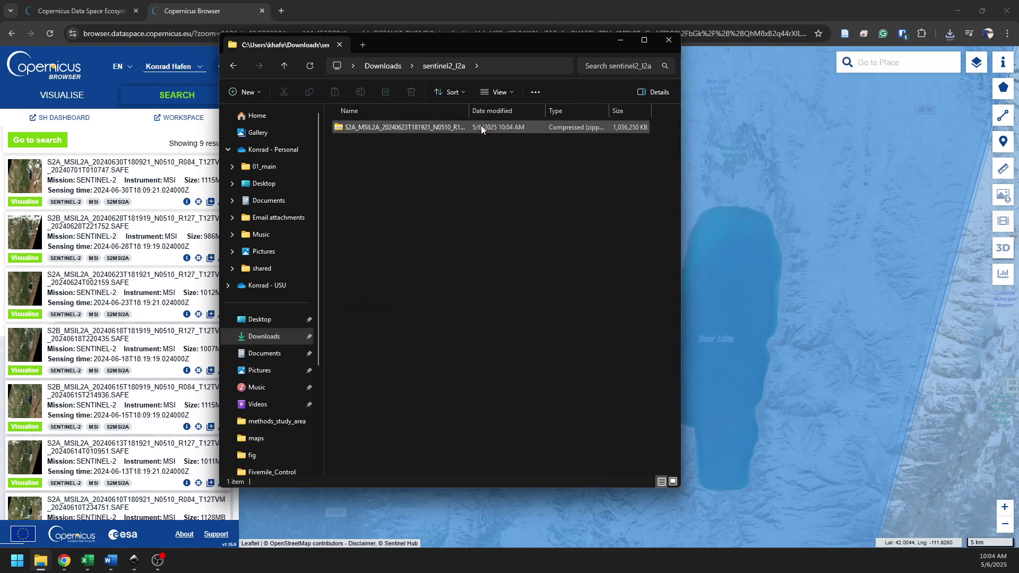
left_click_drag(470, 110, 585, 113)
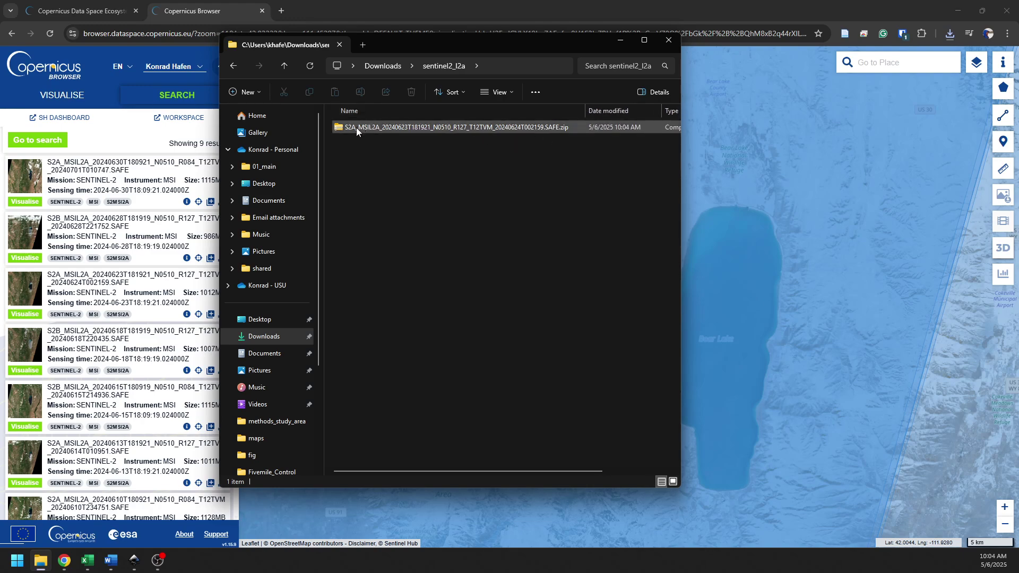
Extract the Sentinel-2 .SAFE.zip into sentinel2_l2a using 7-Zip's Extract files dialog
right_click(356, 127)
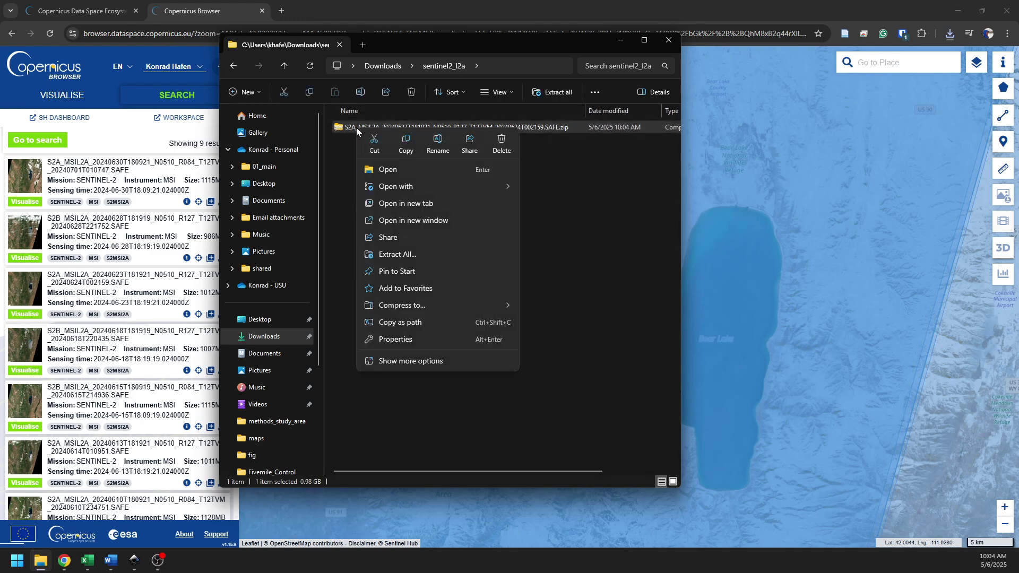
left_click(402, 360)
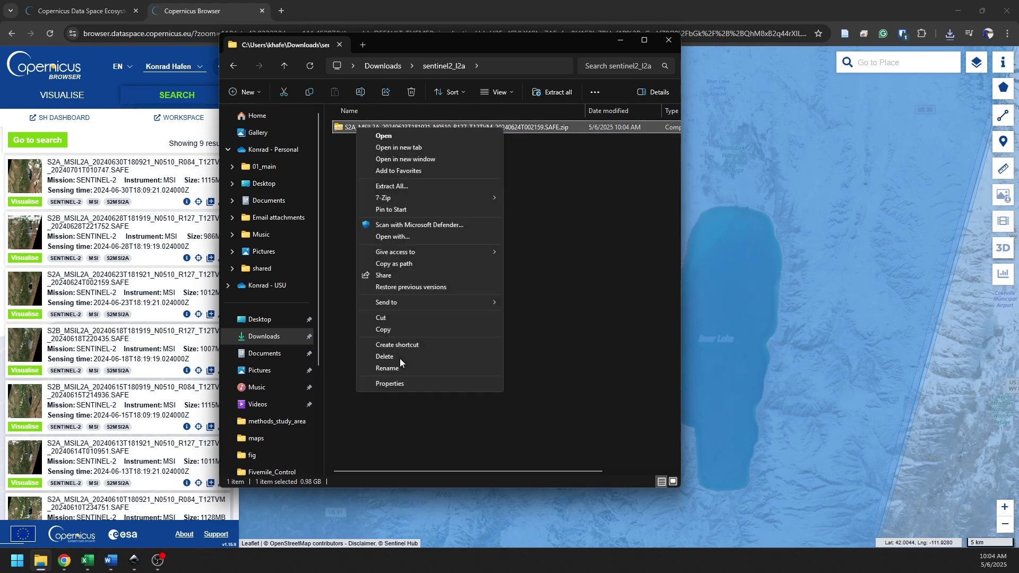
mouse_move(397, 202)
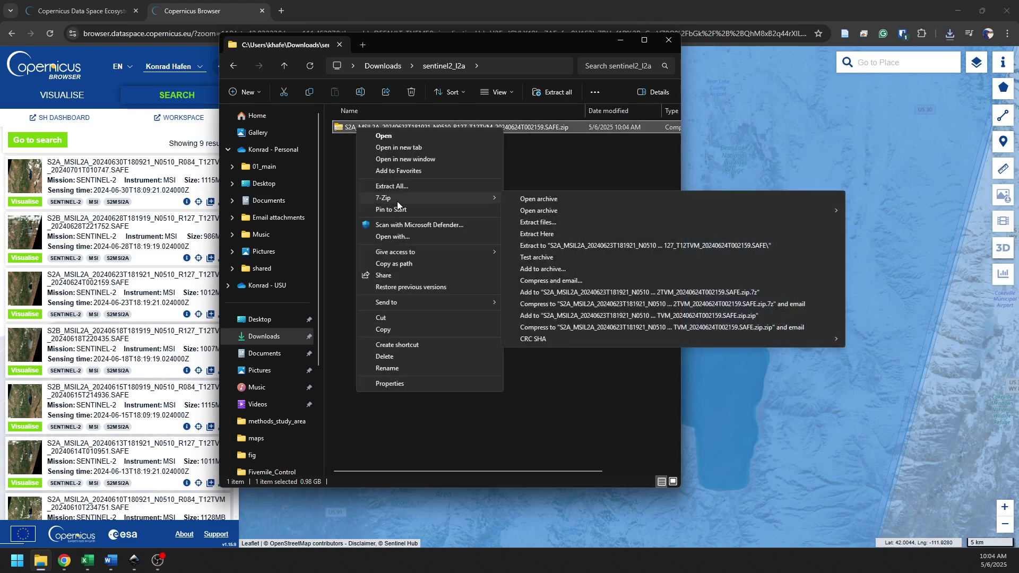
left_click(353, 169)
right_click(365, 126)
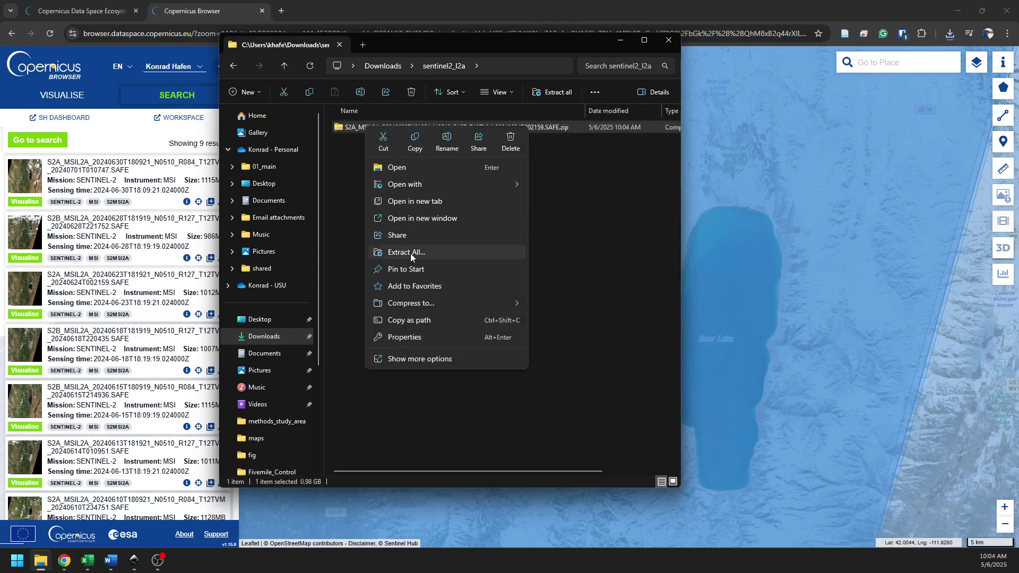
left_click(408, 360)
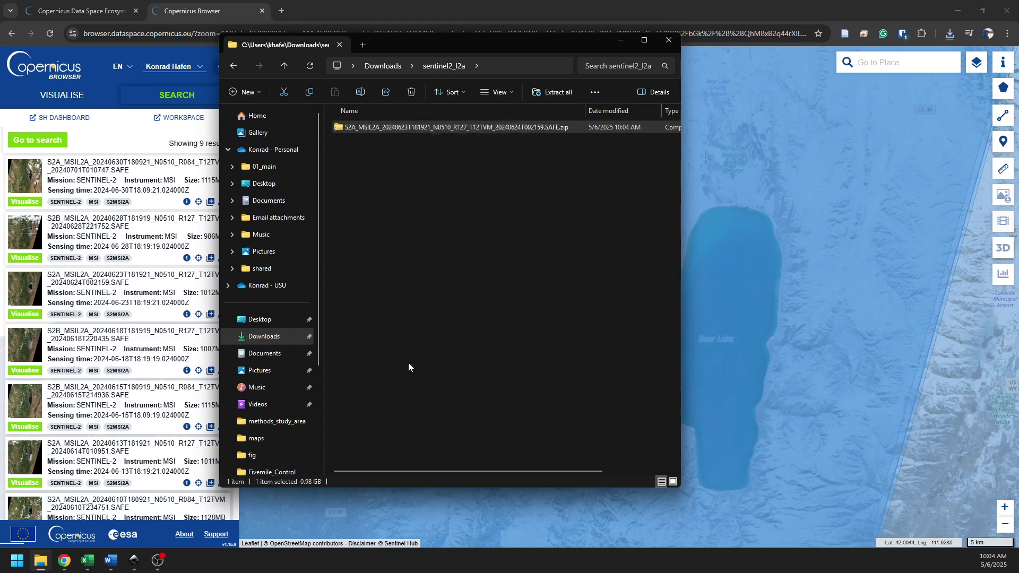
mouse_move(466, 196)
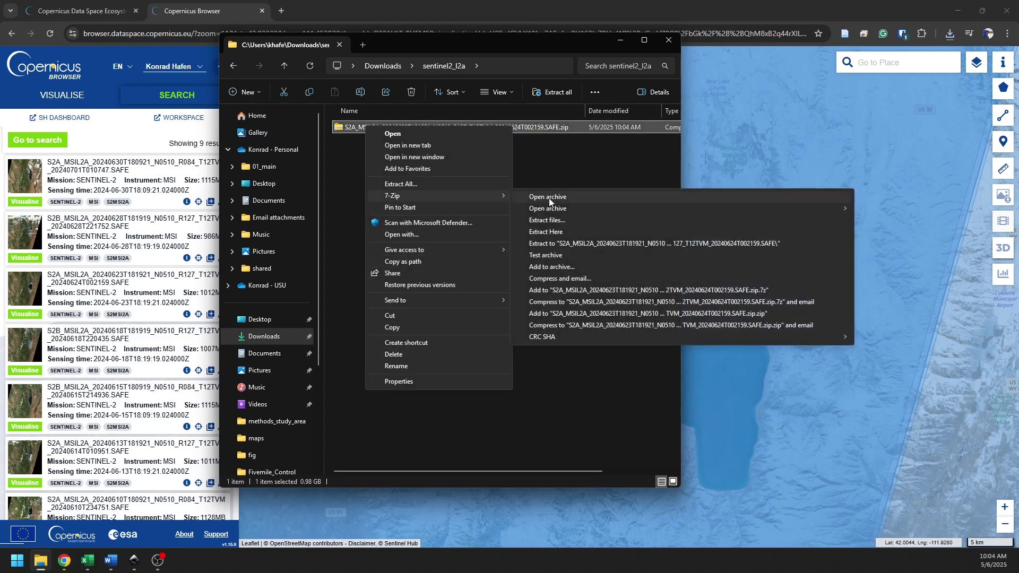
left_click(549, 222)
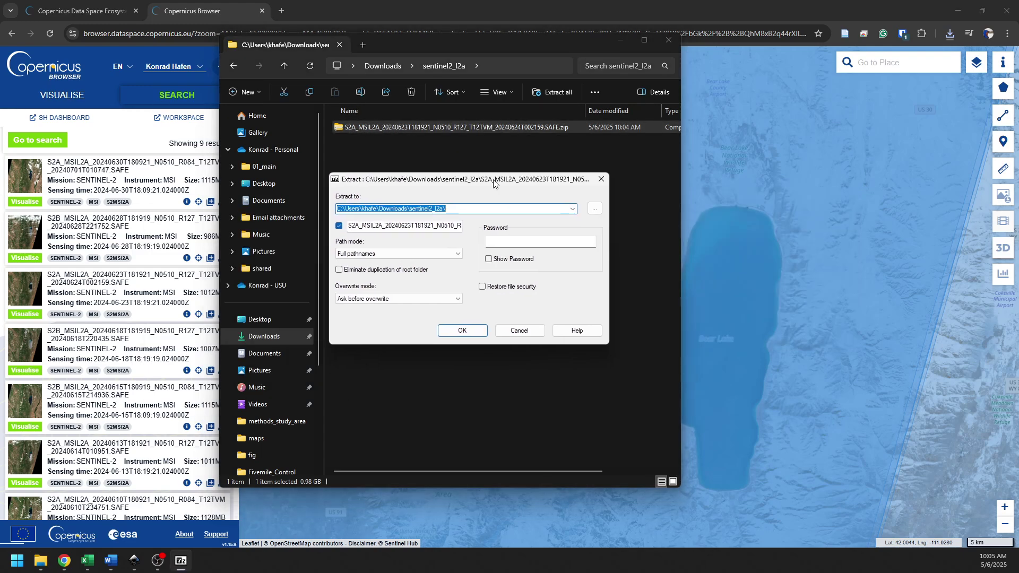
left_click(462, 330)
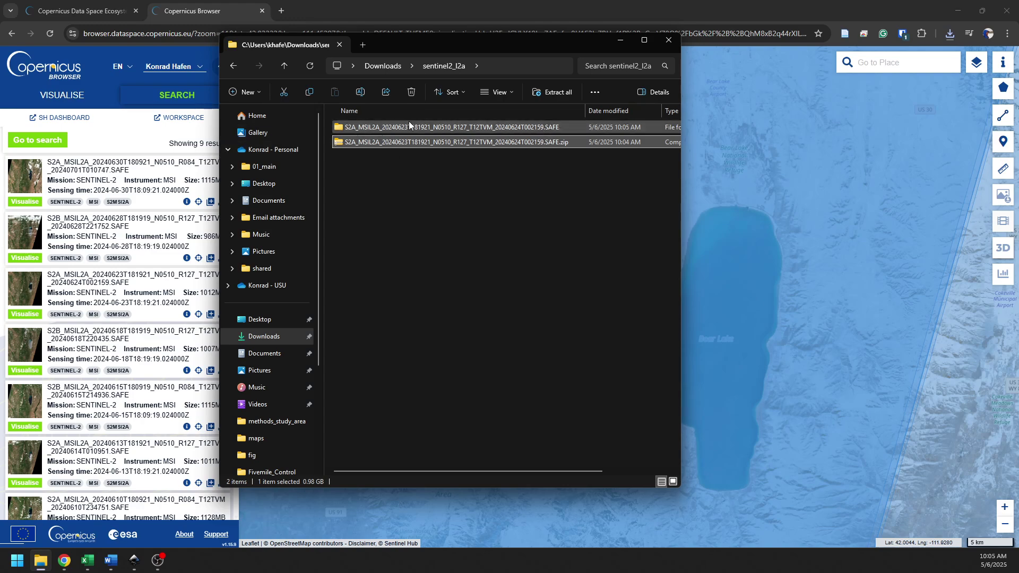
Inspect the extracted SAFE folder, which holds only a nested same-named folder, then return to sentinel2_l2a
double_click(376, 127)
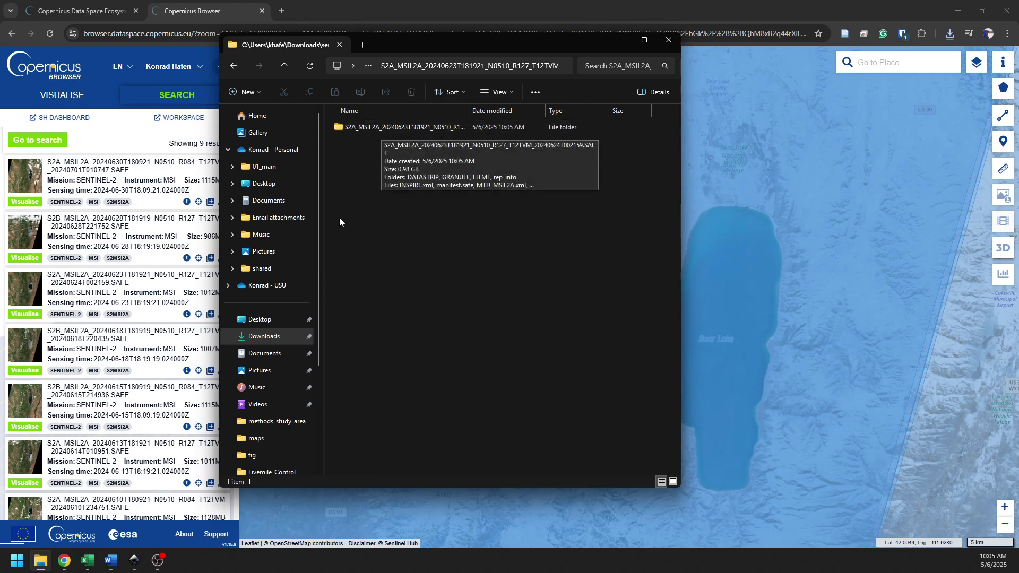
left_click_drag(469, 110, 593, 111)
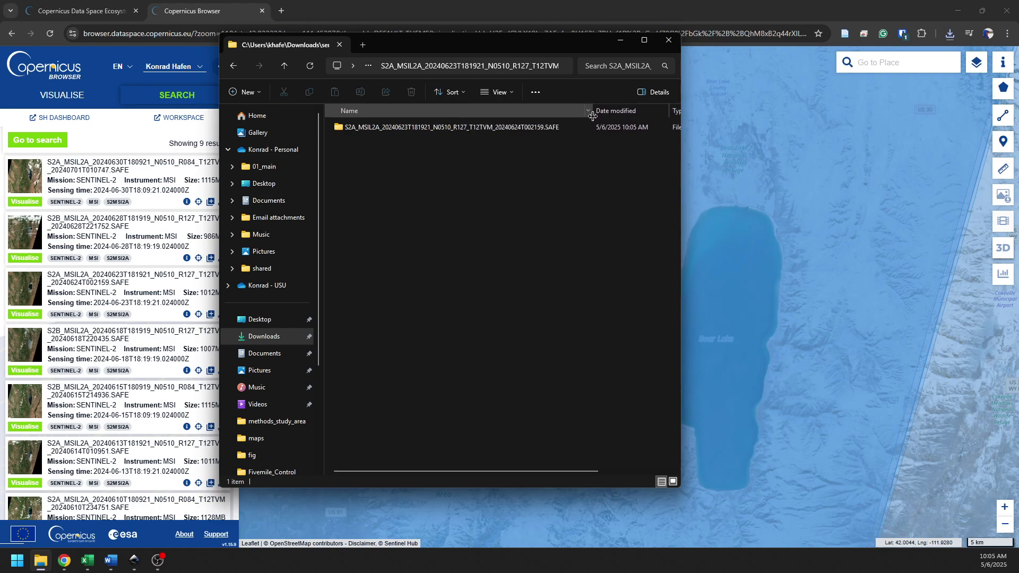
left_click(284, 66)
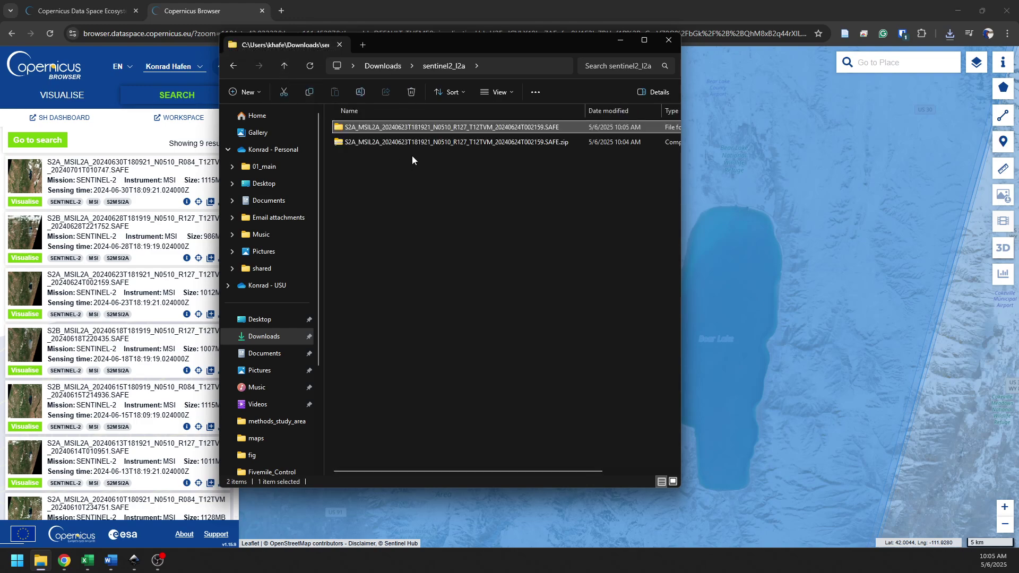
Permanently delete the extracted SAFE folder with Shift+Delete and refresh the listing
left_click(406, 142)
left_click(393, 126)
key("shift+Delete")
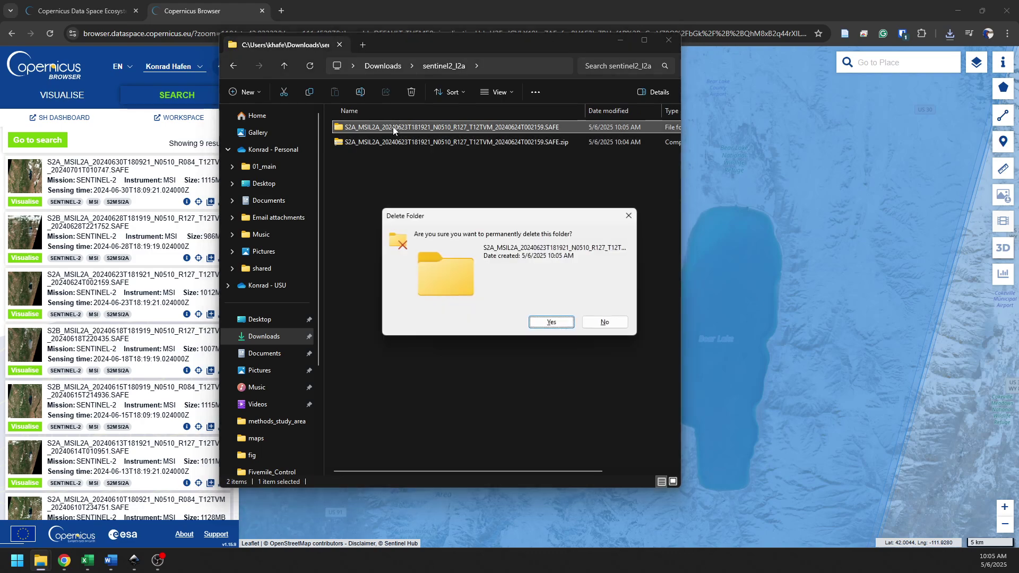
key("Return")
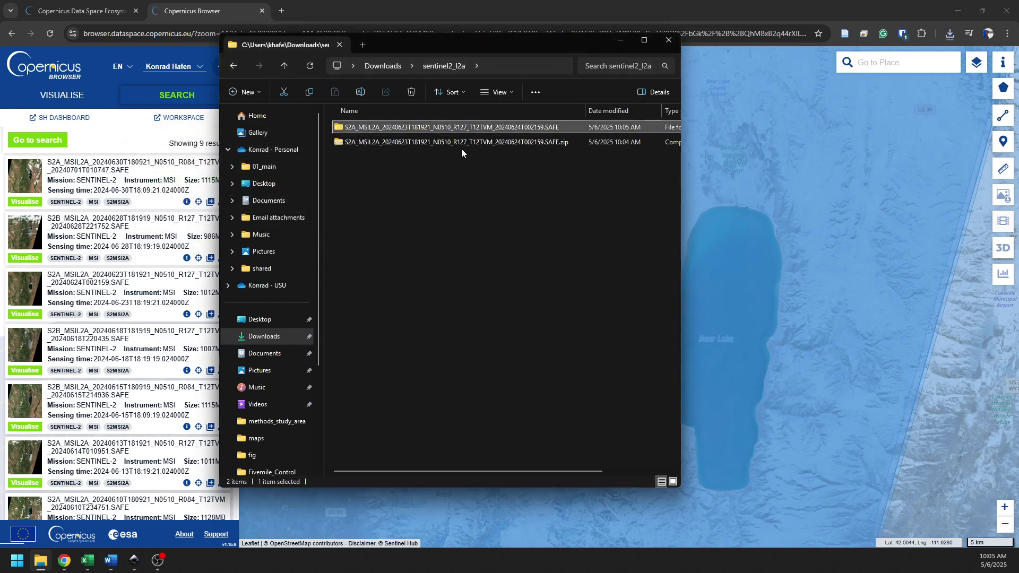
left_click(309, 67)
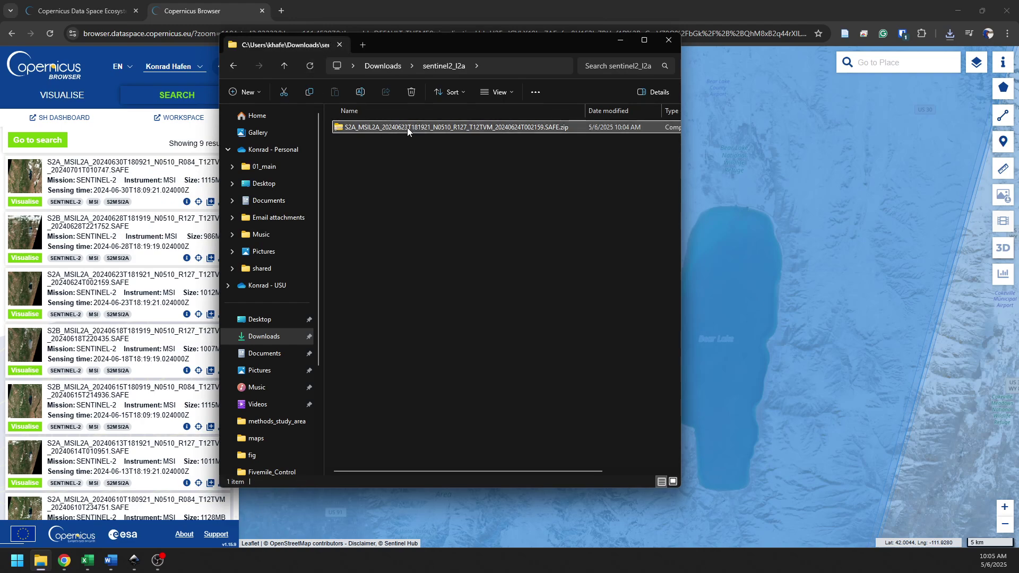
Unpack the zip with 7-Zip Extract Here and open the new .SAFE folder
right_click(406, 126)
left_click(461, 362)
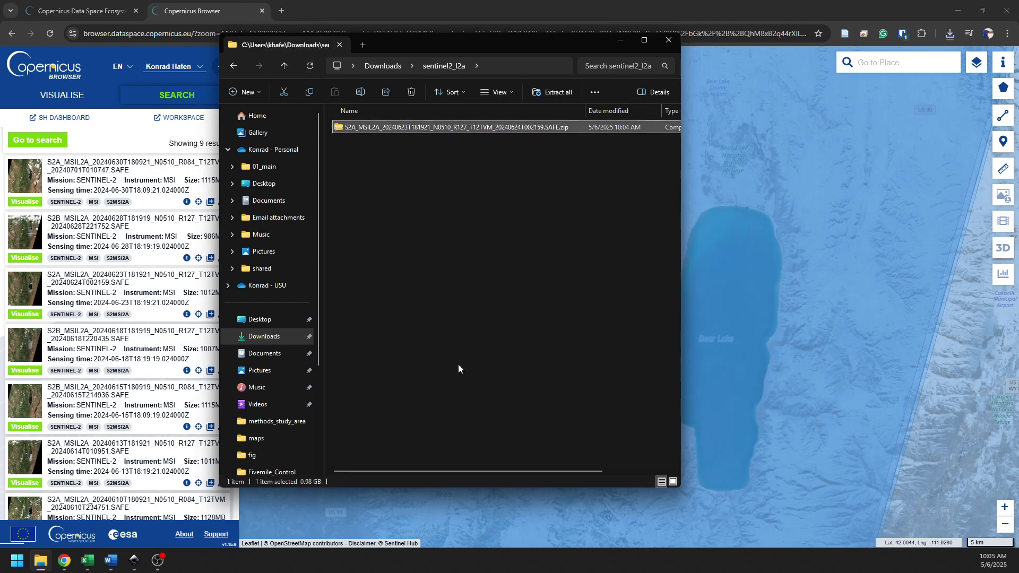
mouse_move(514, 196)
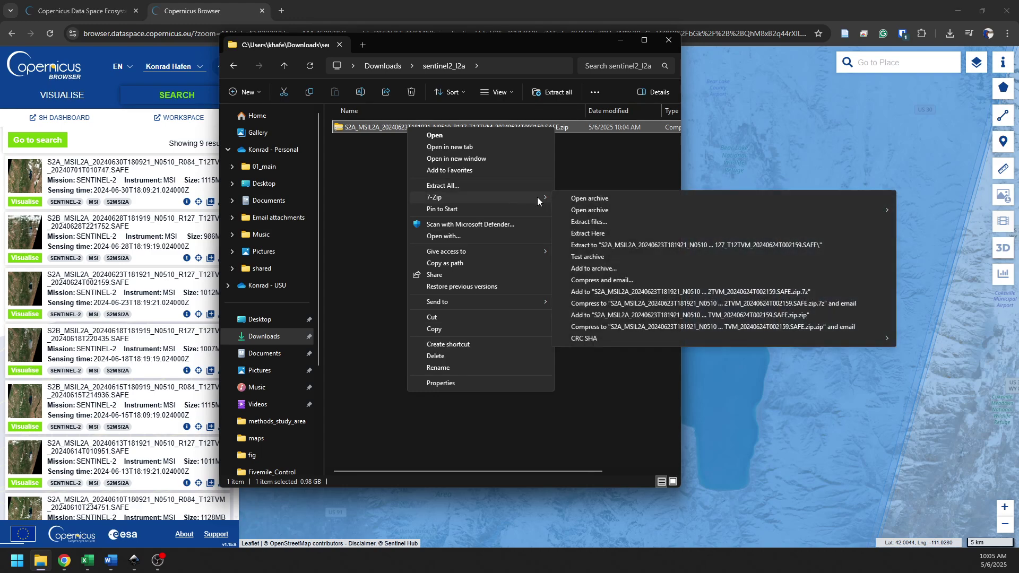
left_click(587, 232)
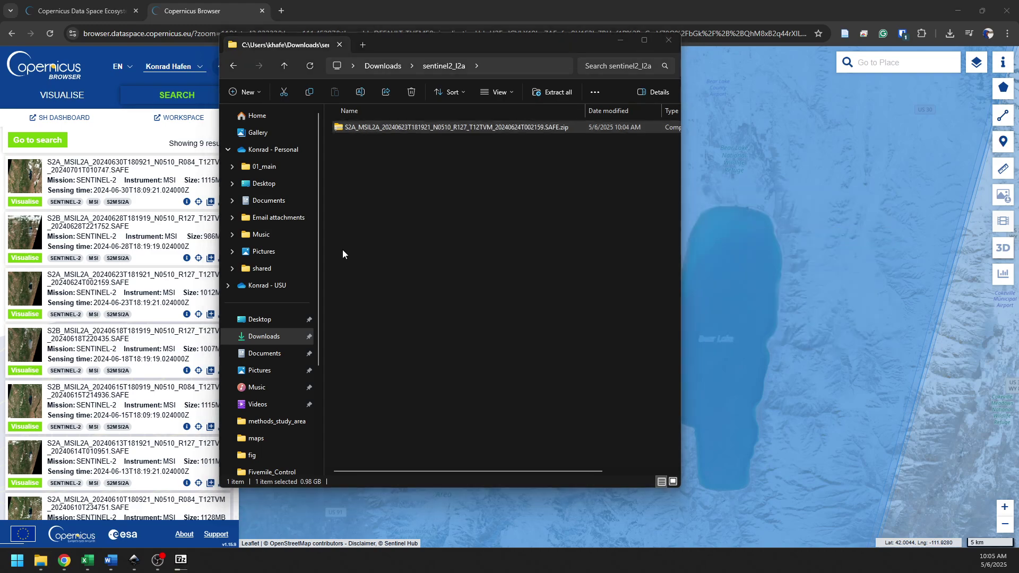
left_click(530, 179)
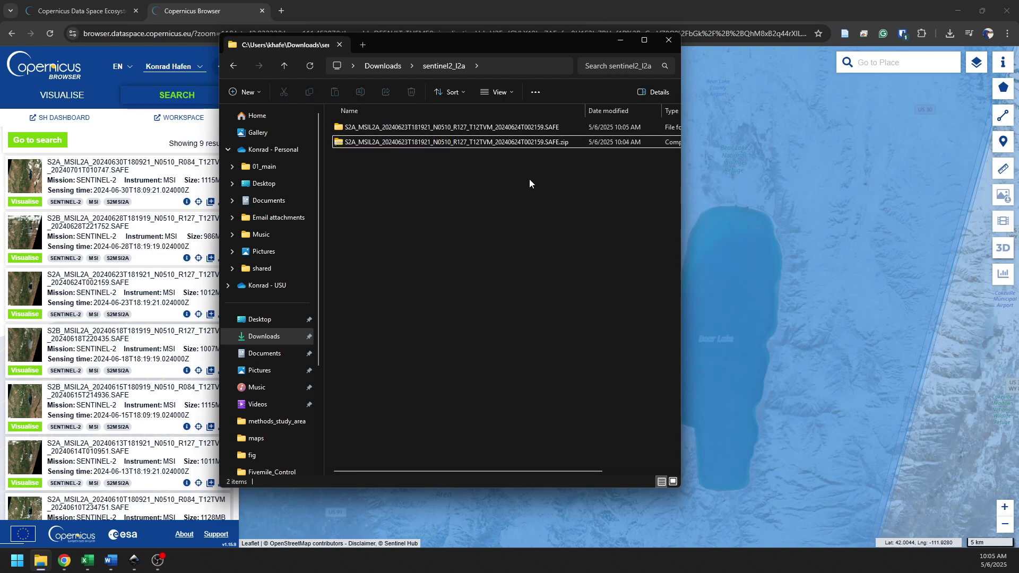
double_click(375, 127)
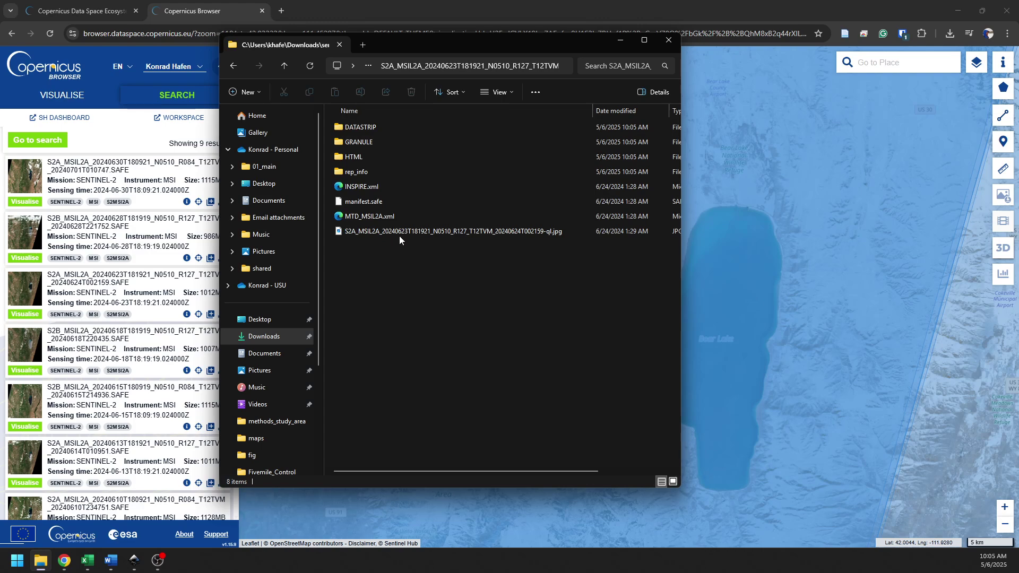
Browse GRANULE > L2A_T12TVM tile > IMG_DATA > R10m to check the 10 m .jp2 bands
double_click(362, 141)
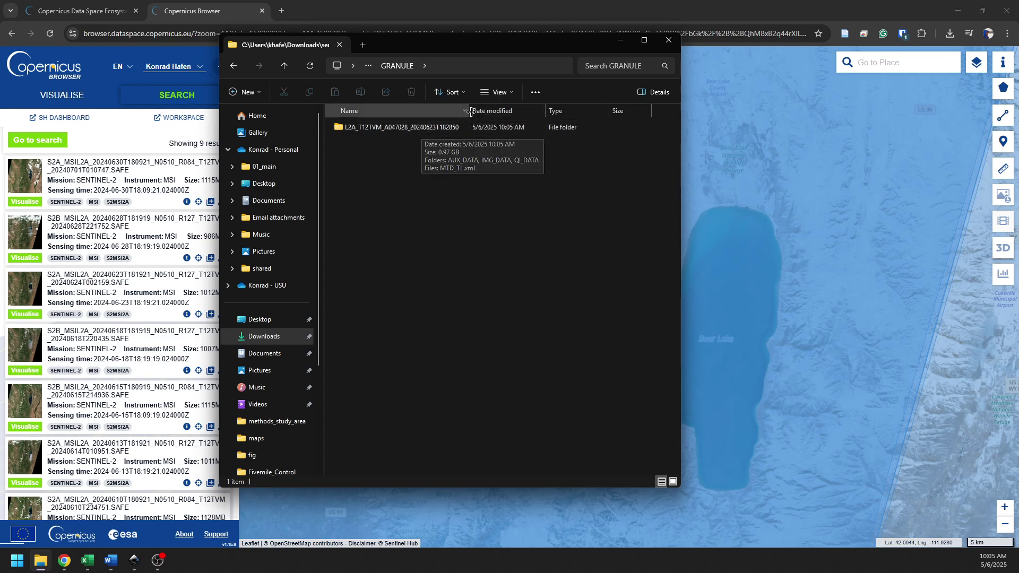
left_click_drag(469, 110, 503, 111)
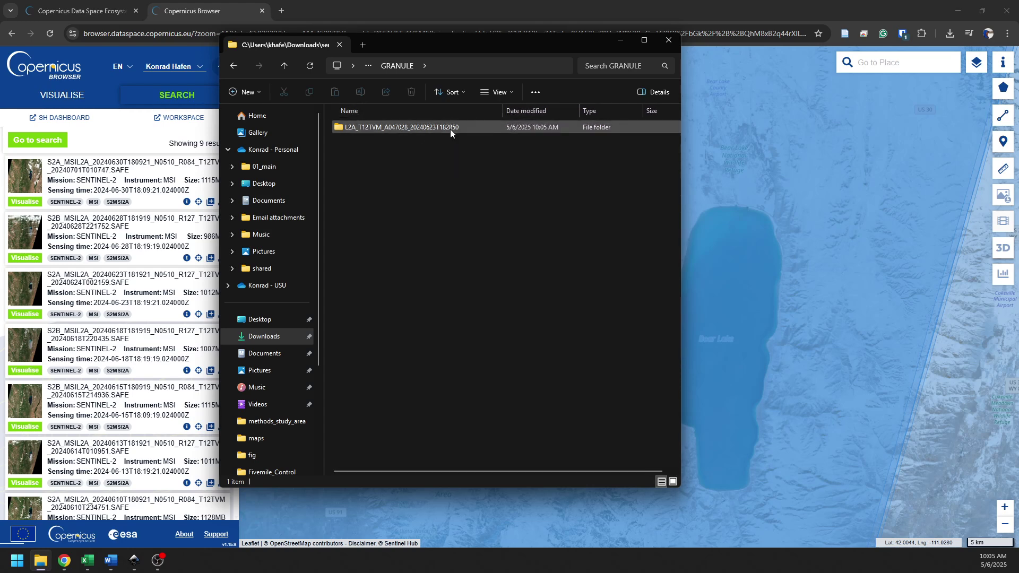
double_click(358, 128)
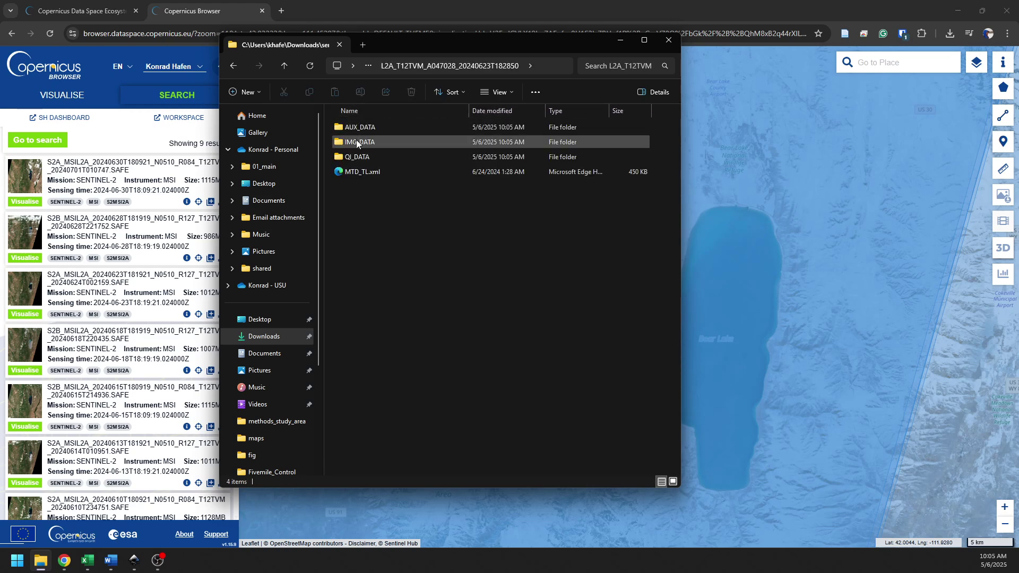
double_click(356, 140)
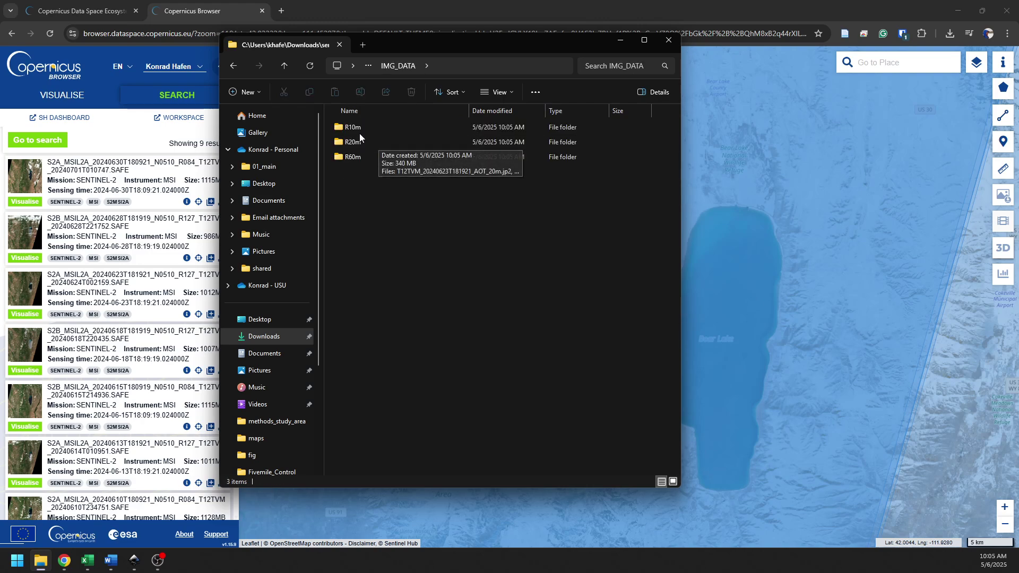
double_click(358, 130)
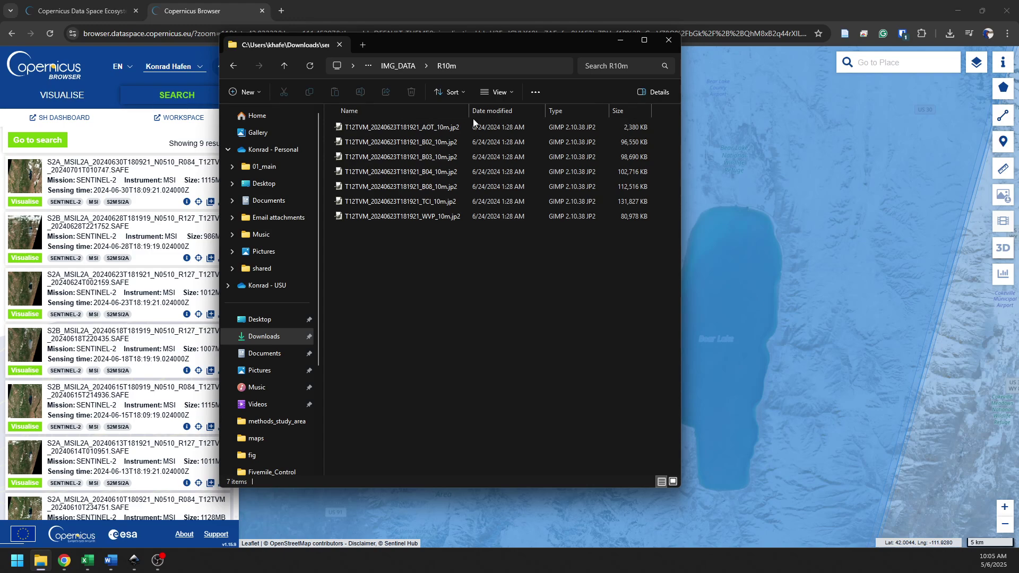
left_click_drag(469, 111, 478, 111)
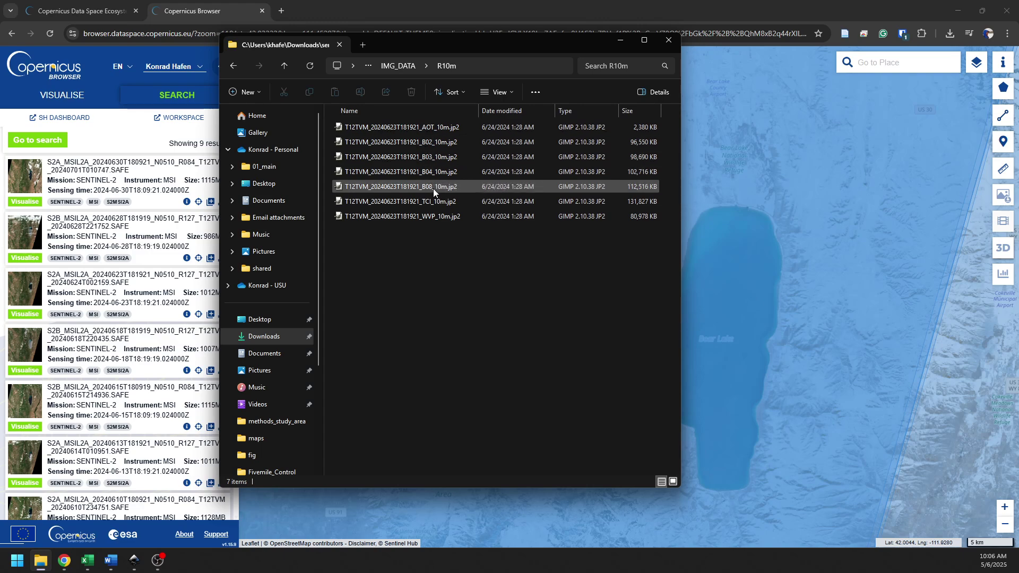
left_click(282, 68)
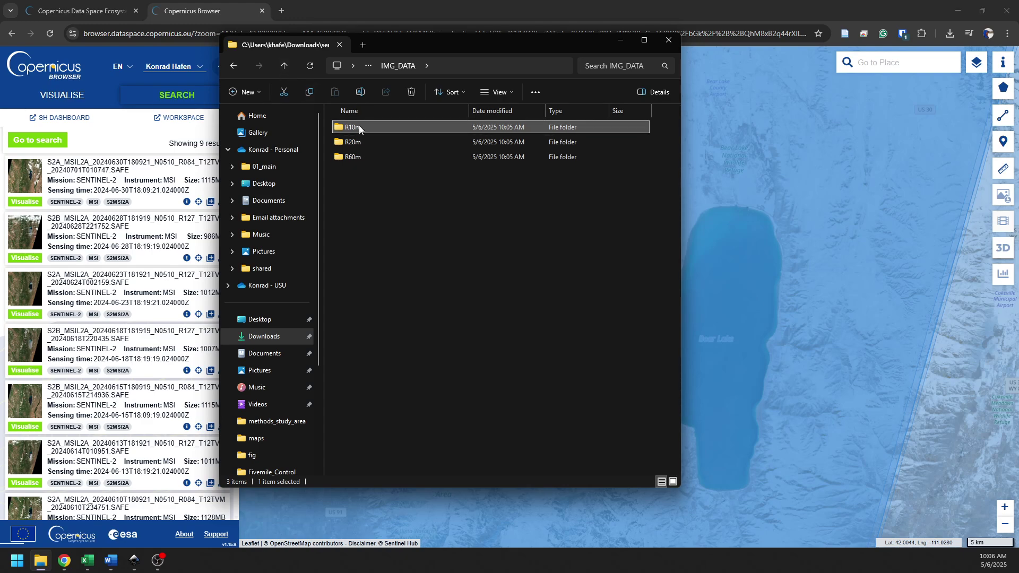
double_click(359, 126)
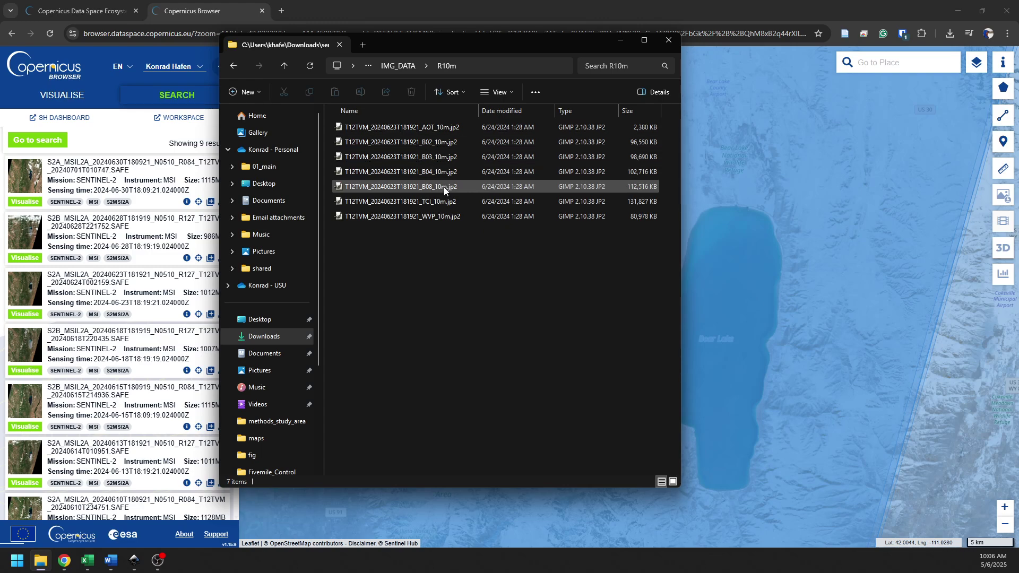
left_click(285, 66)
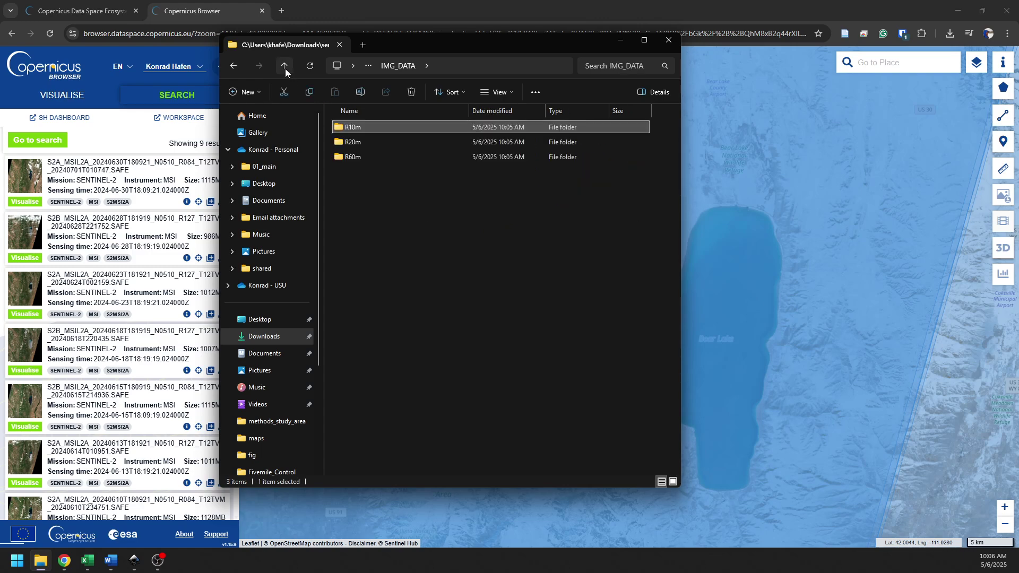
Look through the R20m and R60m band folders, returning to IMG_DATA
double_click(355, 143)
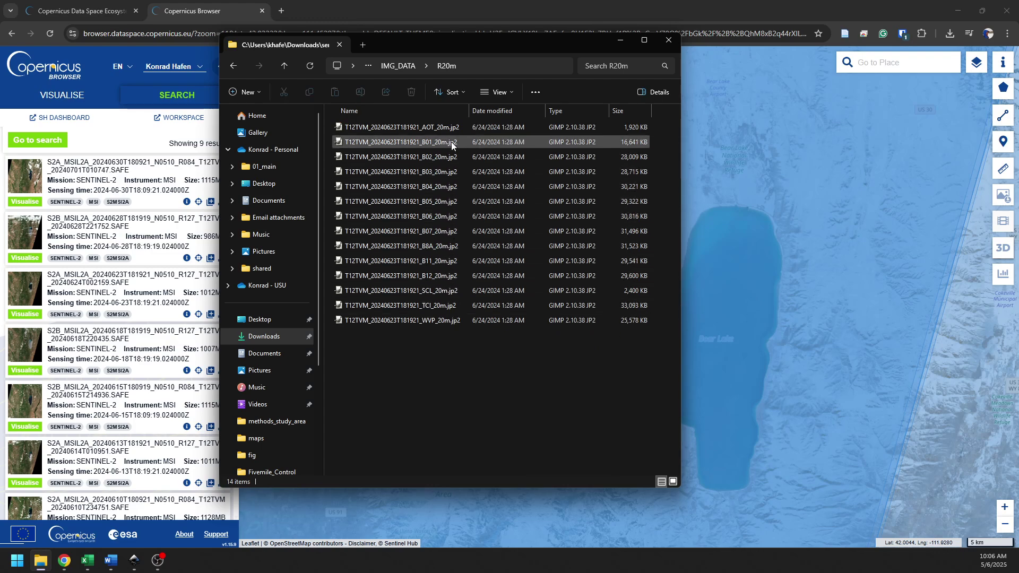
left_click(283, 65)
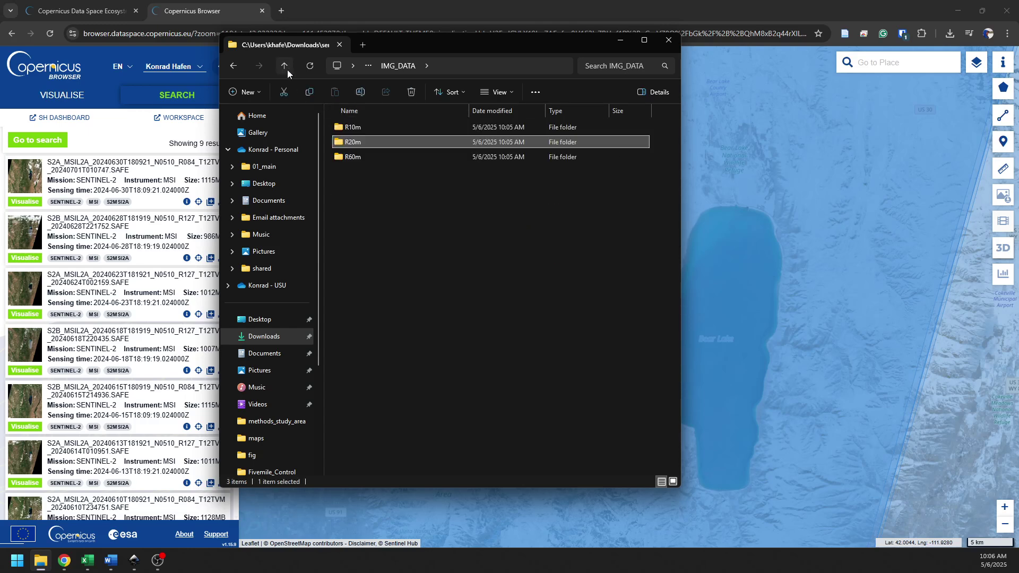
left_click(357, 160)
double_click(357, 160)
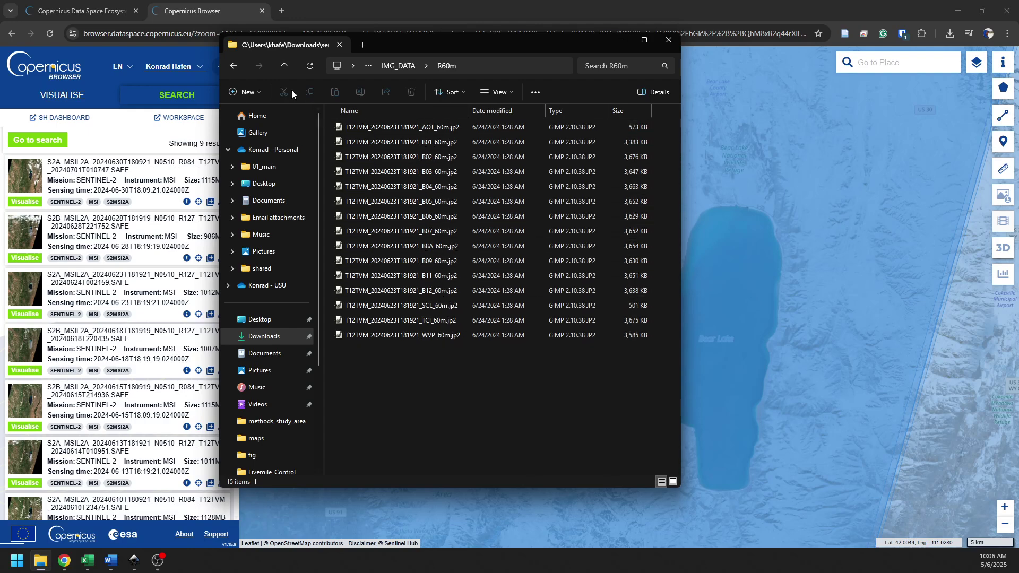
left_click(286, 64)
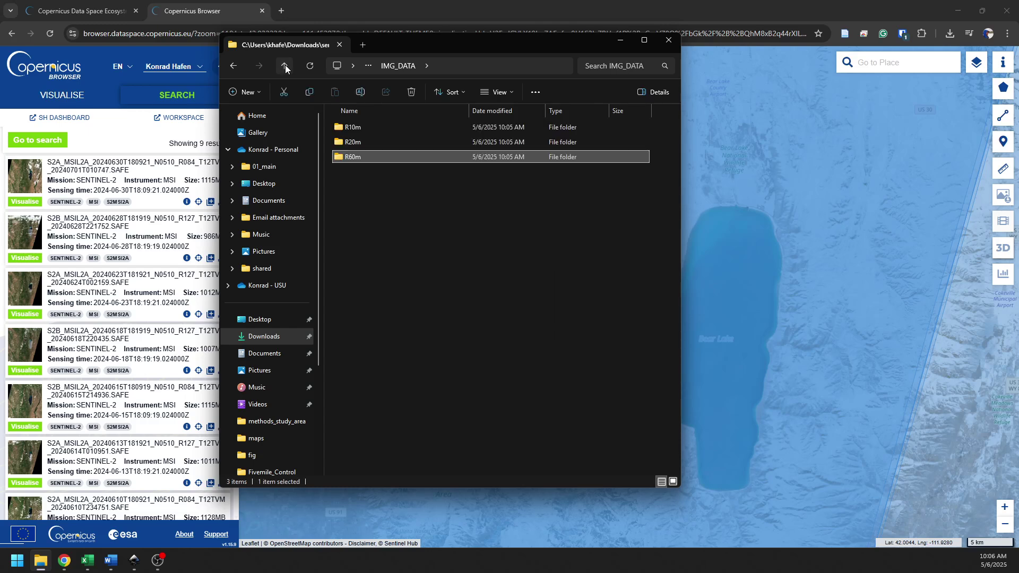
Go up through GRANULE and the S2A_MSIL2A product folder to sentinel2_l2a
left_click(285, 65)
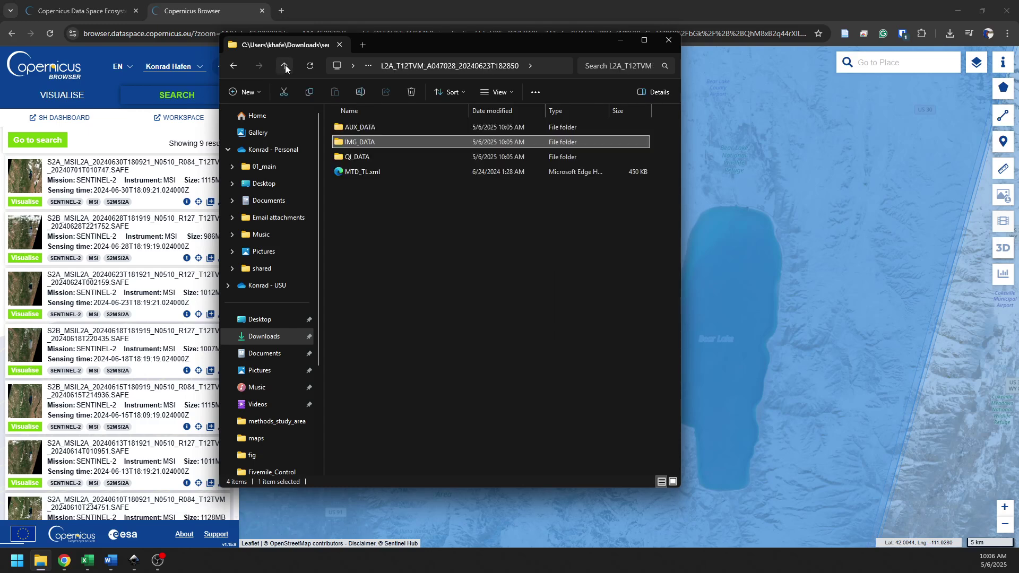
left_click(285, 65)
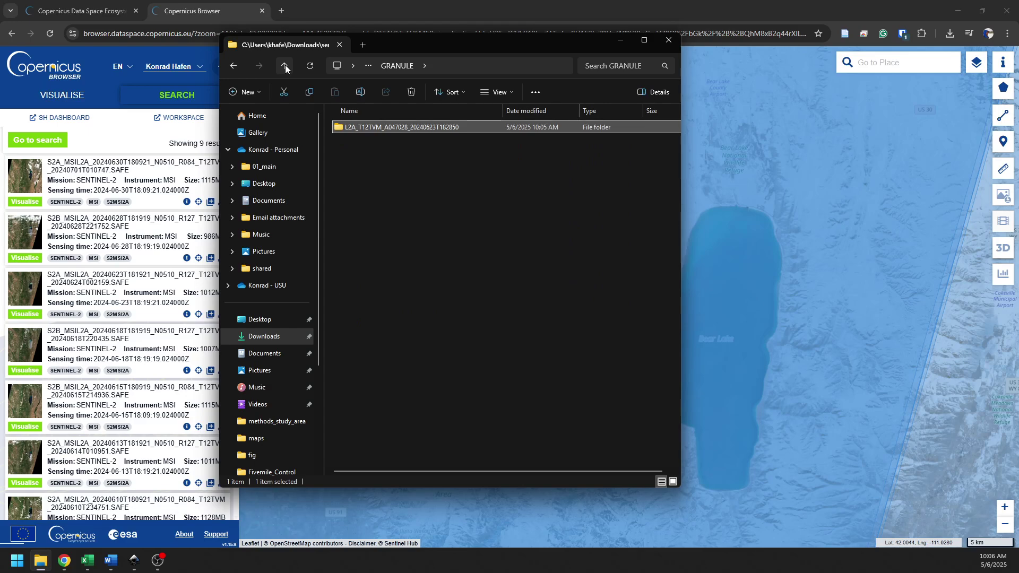
left_click(285, 65)
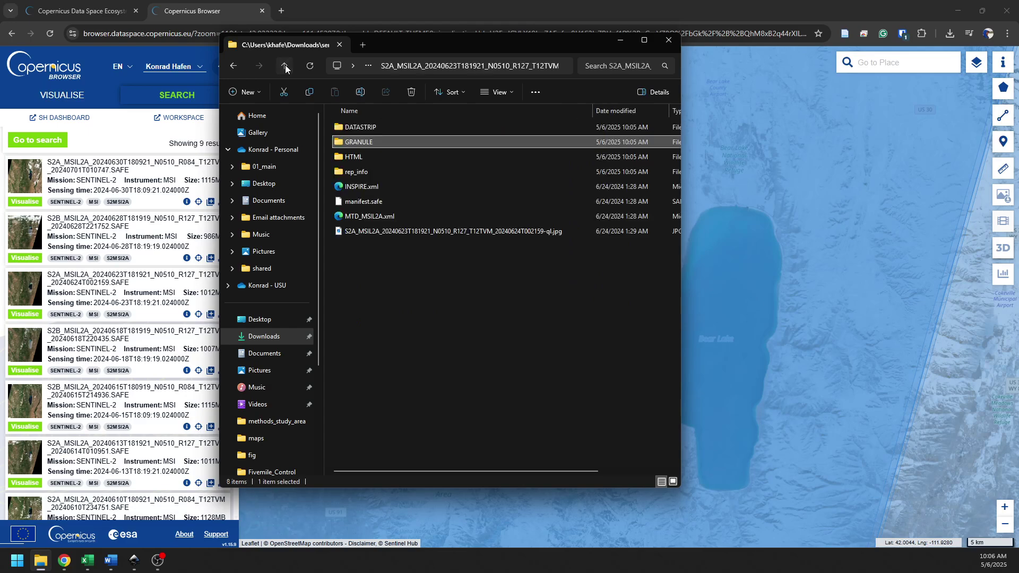
left_click(285, 65)
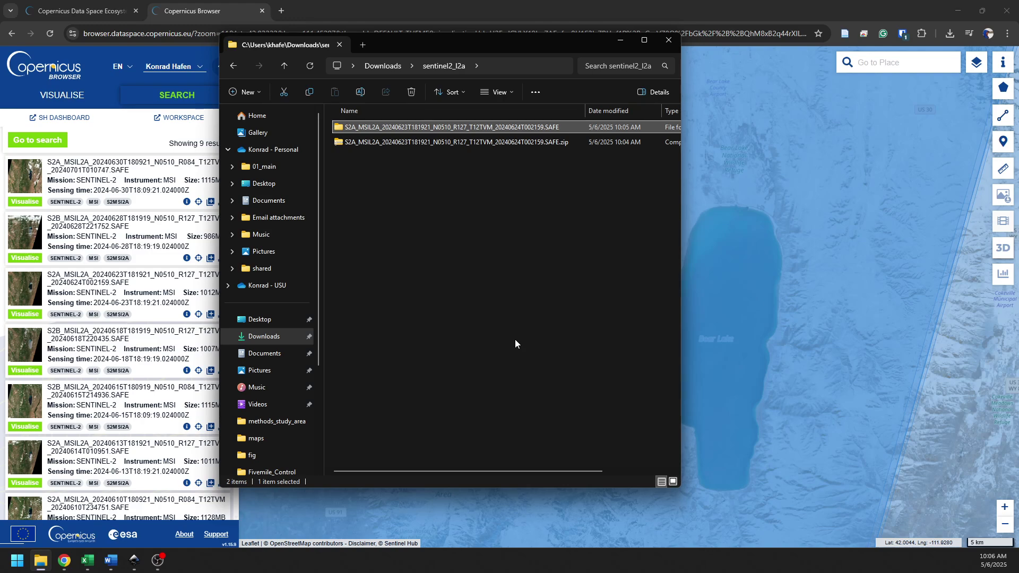
Launch QGIS Desktop 3.40.4 from a Start menu search for 'qgis'
left_click_drag(422, 39, 451, 64)
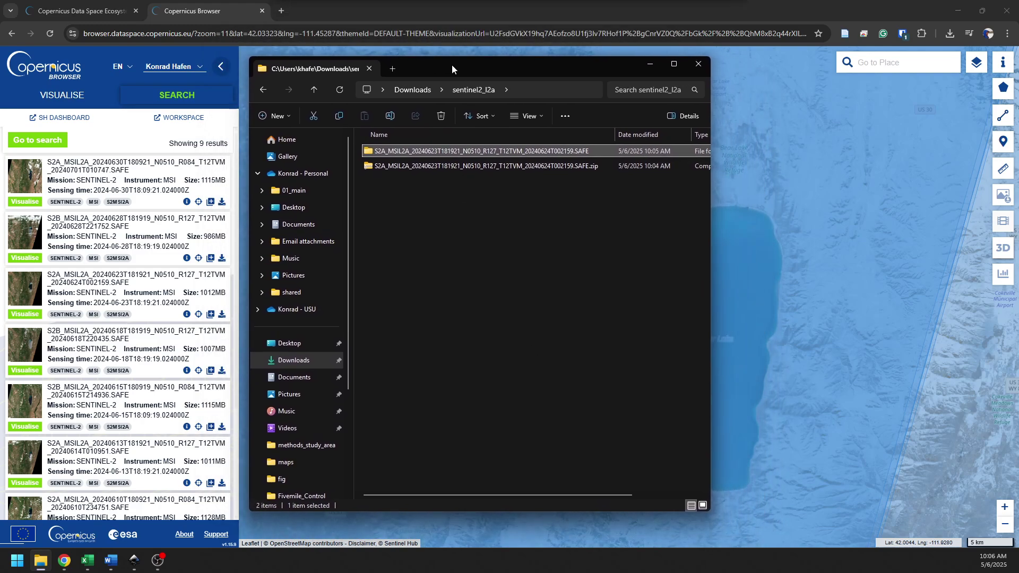
left_click(15, 567)
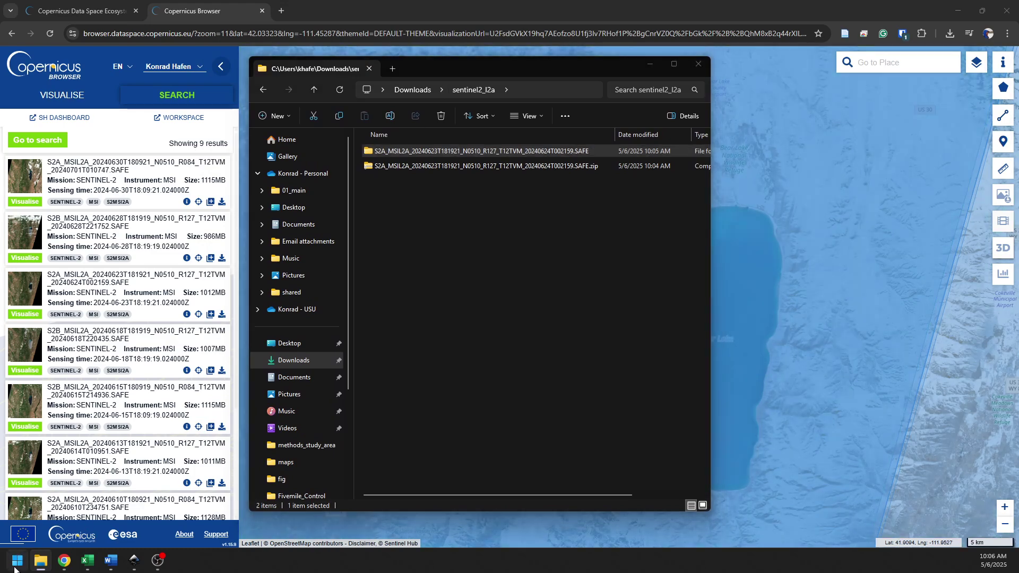
type("qgis")
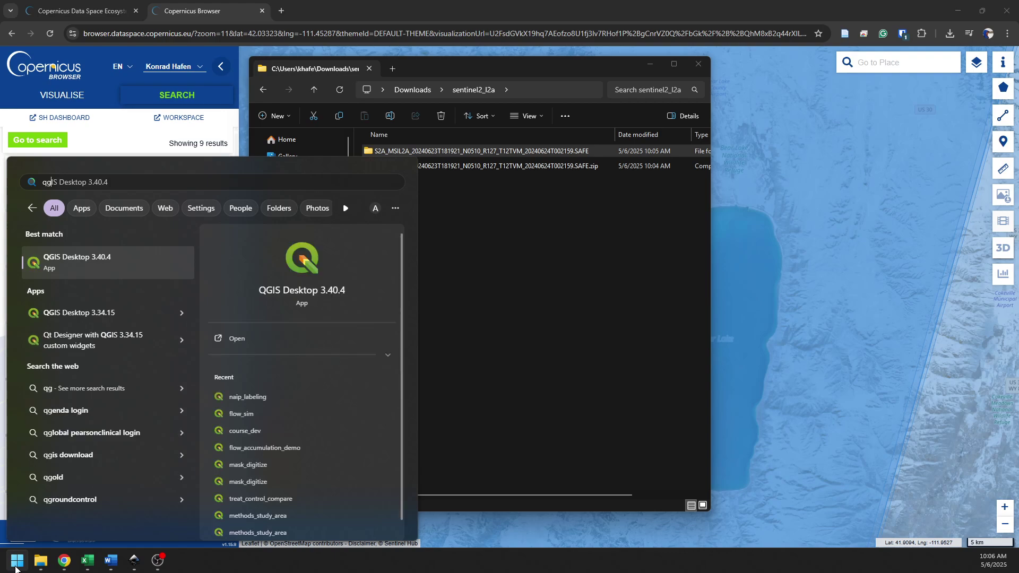
key("Return")
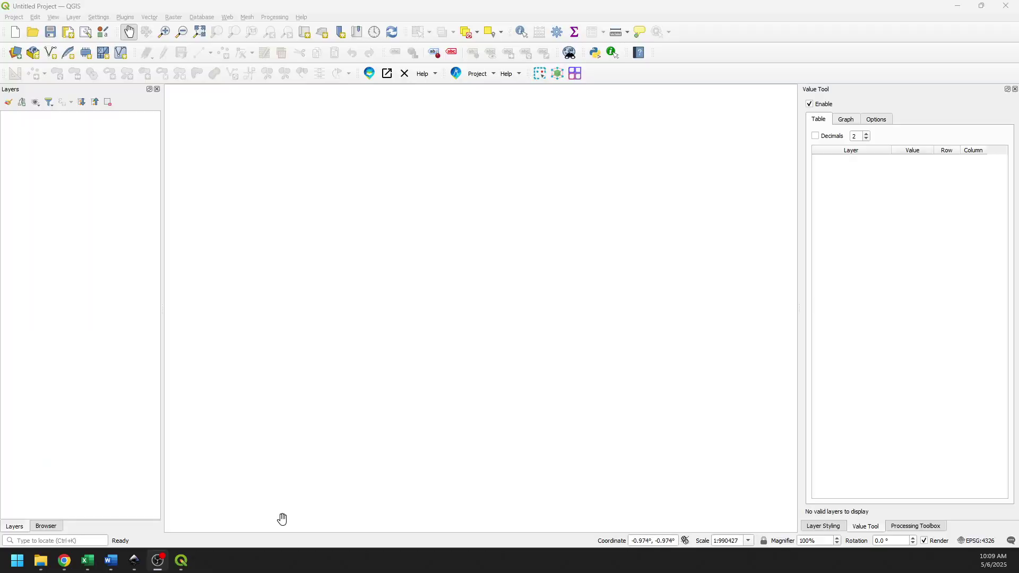
In the Browser panel, expand Home and navigate to Downloads > sentinel2_l2a
left_click(48, 527)
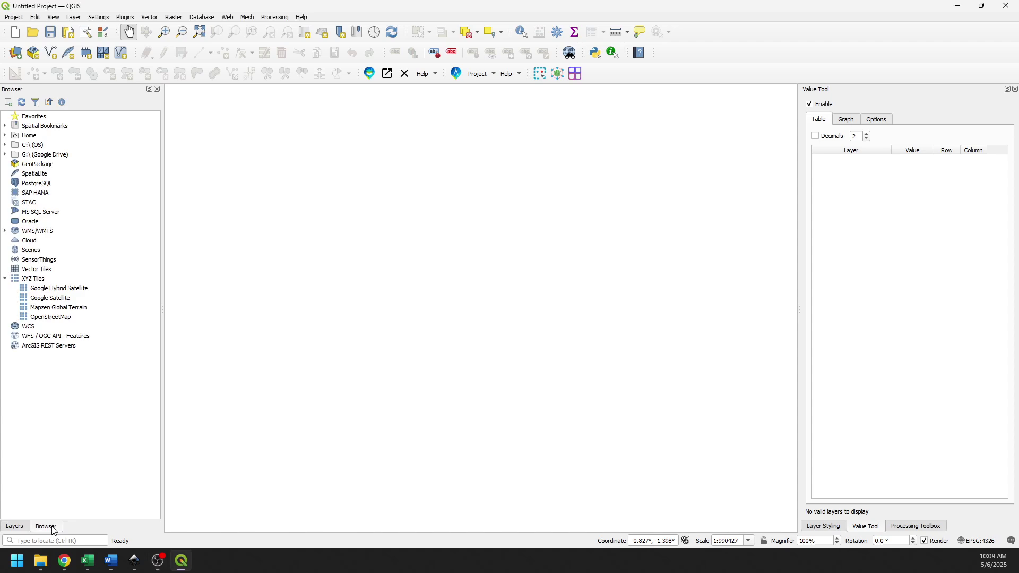
left_click(5, 136)
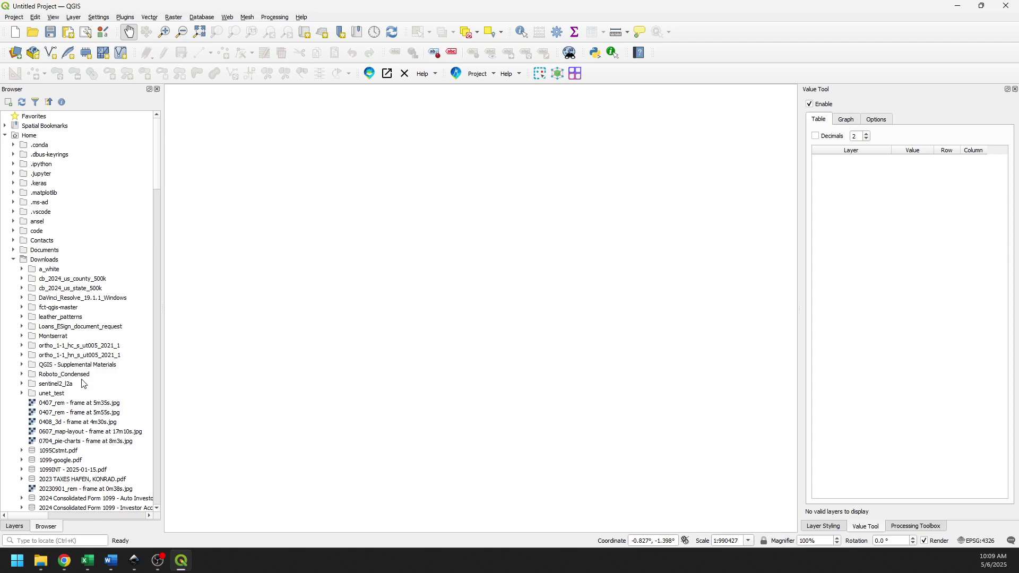
scroll(79, 385, "down", 6)
scroll(73, 389, "down", 20)
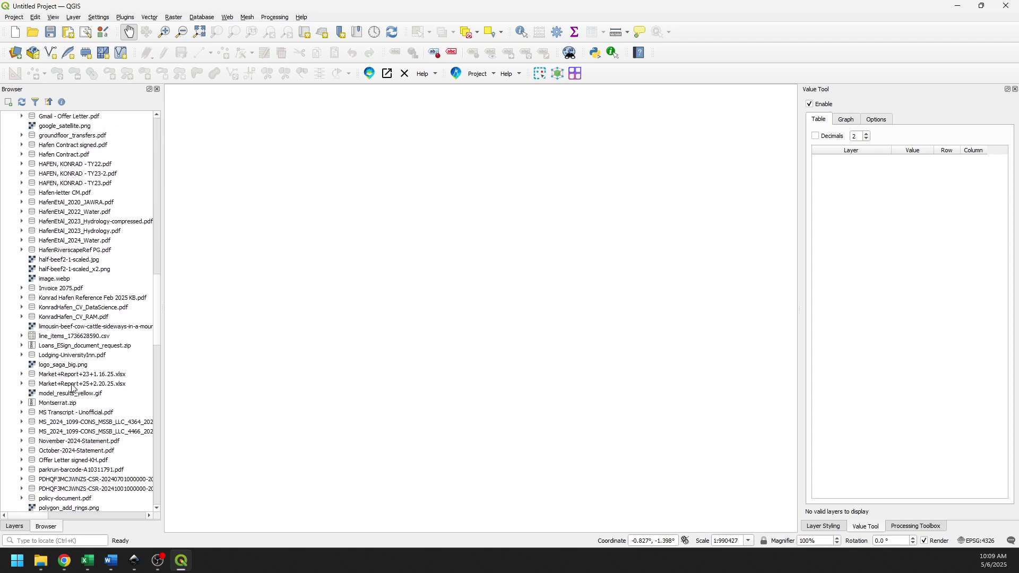
scroll(73, 392, "down", 10)
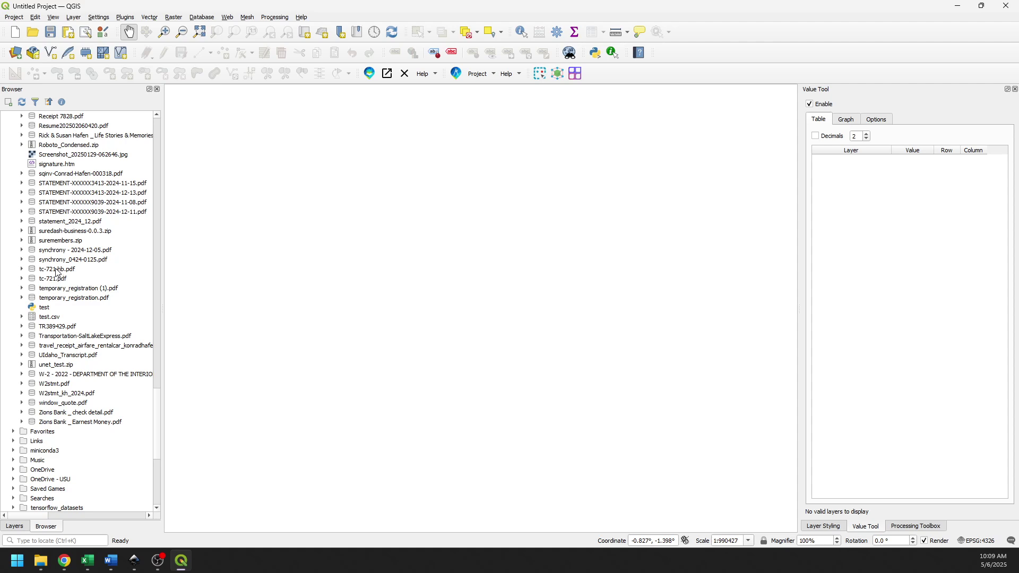
scroll(66, 248, "up", 4)
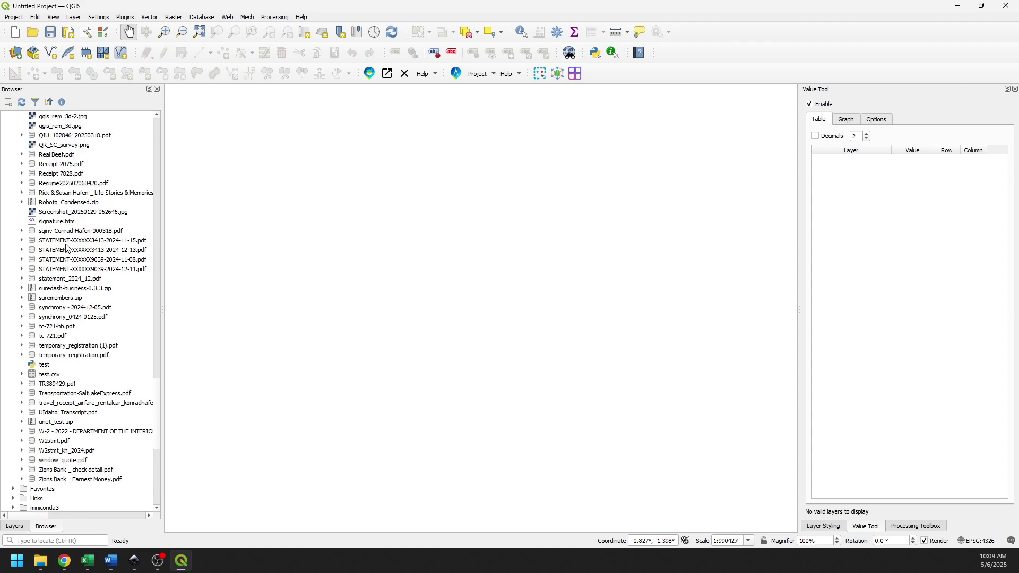
left_click_drag(160, 378, 161, 137)
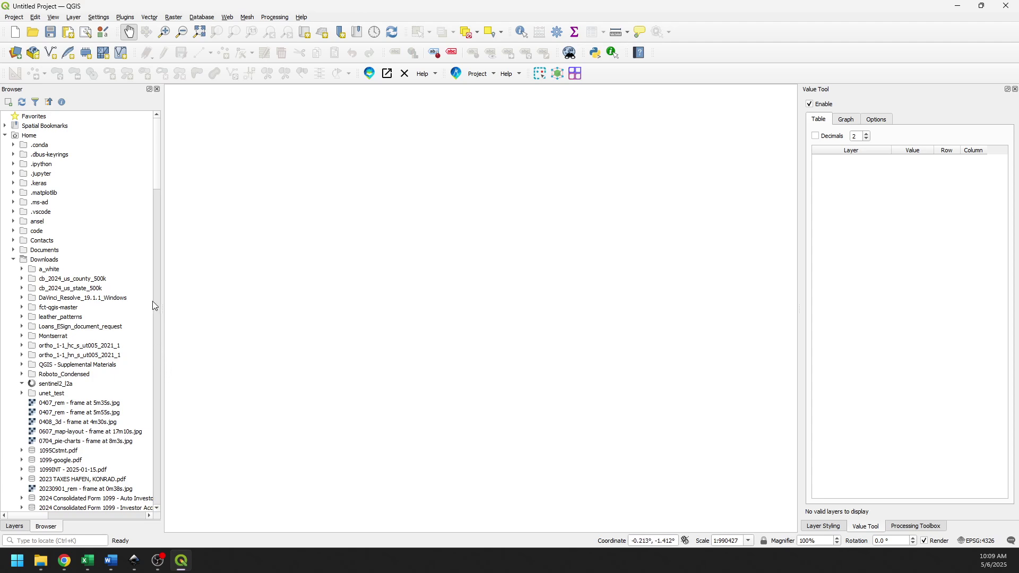
scroll(158, 207, "down", 6)
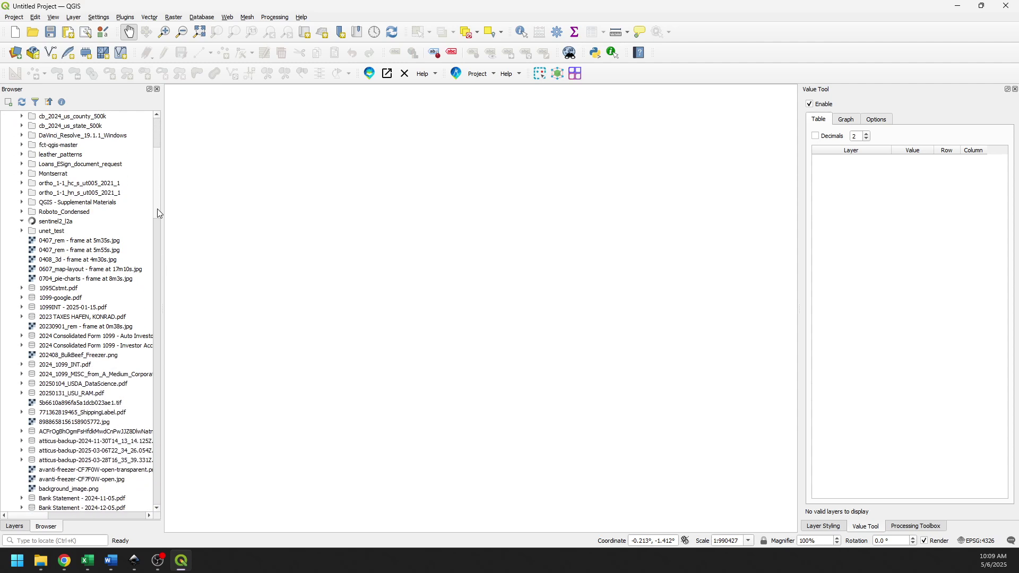
Expand the S2A_MSIL2A product down to GRANULE > L2A_T12TVM > IMG_DATA > R10m
left_click(157, 560)
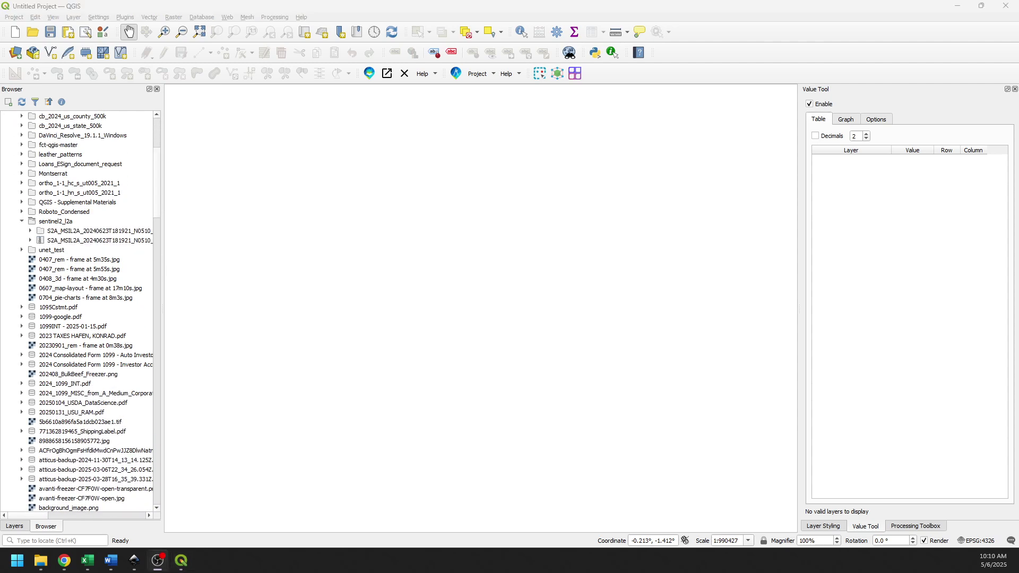
left_click(30, 232)
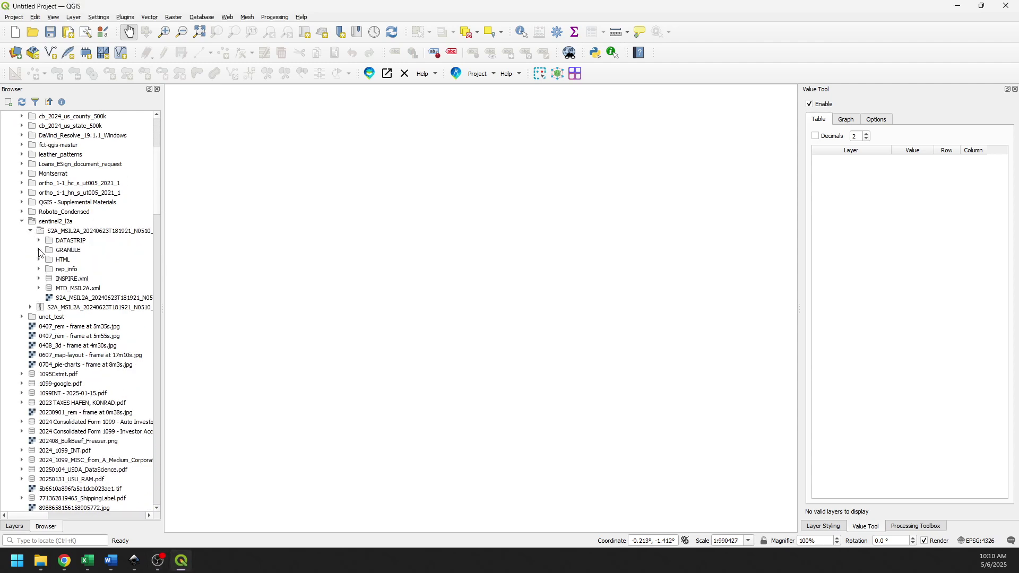
left_click(40, 251)
left_click(47, 260)
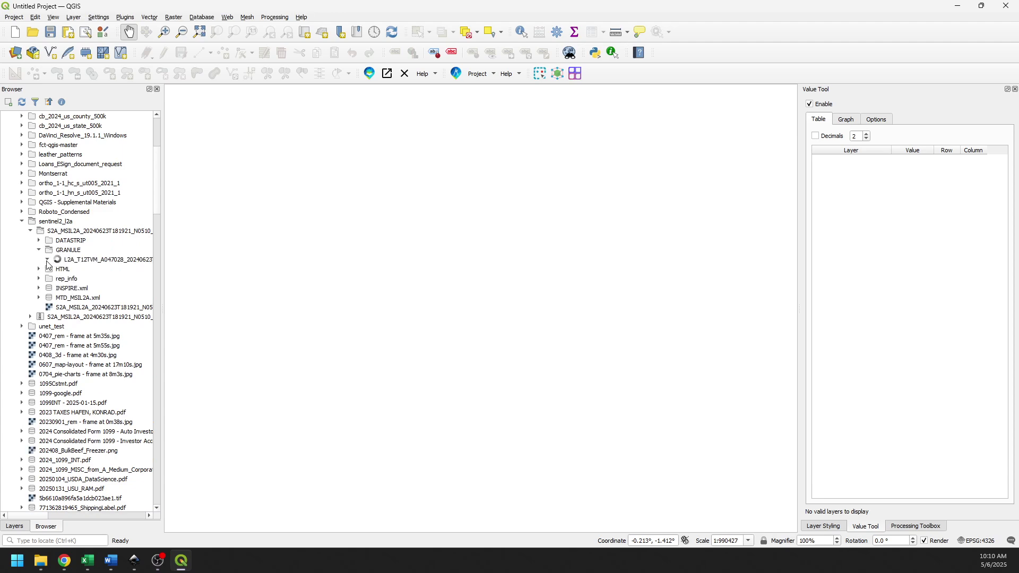
left_click(56, 279)
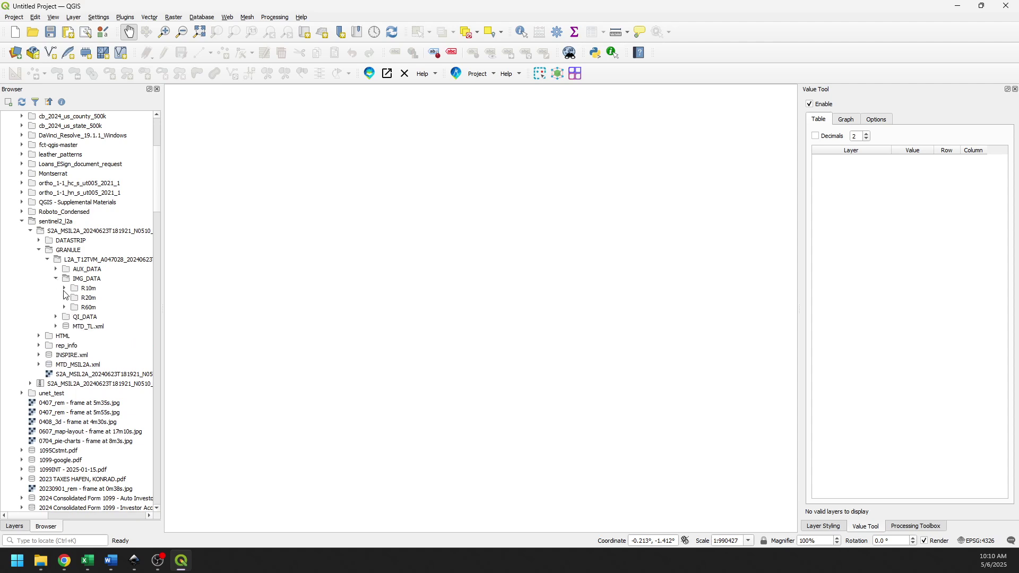
left_click(64, 289)
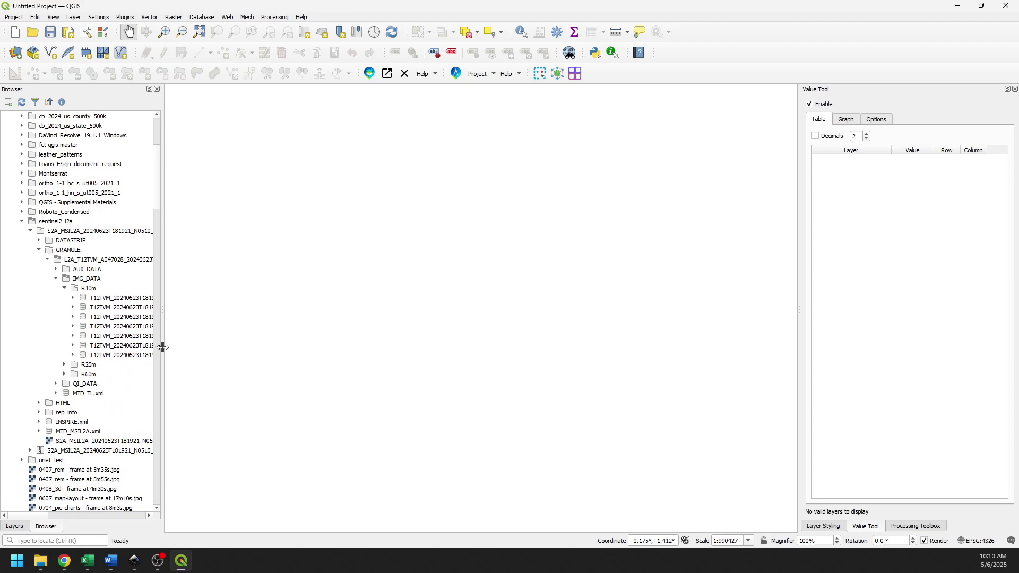
Add the B02, B03 and B04 10 m .jp2 files to the map canvas
left_click_drag(163, 347, 238, 346)
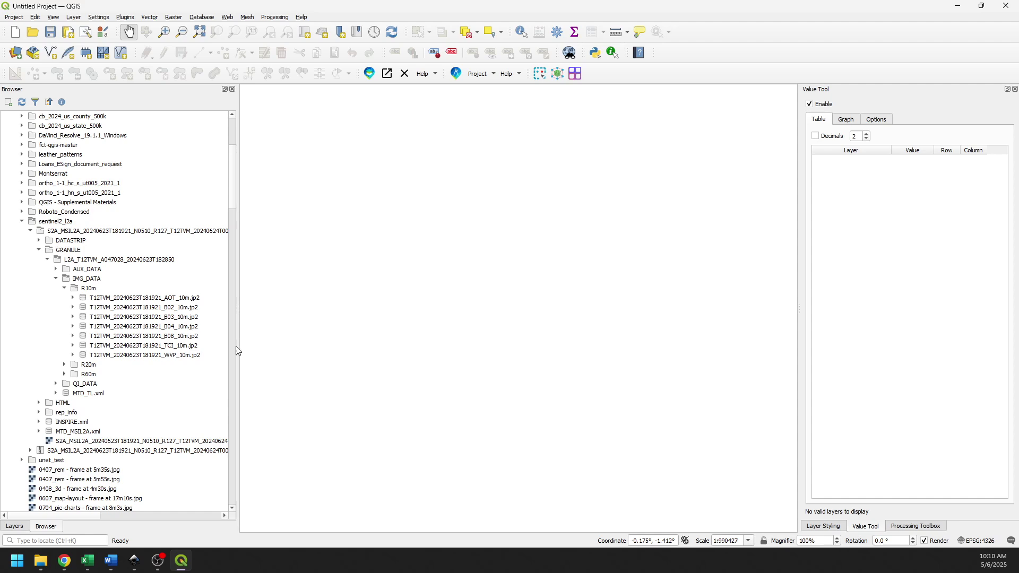
left_click(176, 308)
left_click(177, 326, "shift")
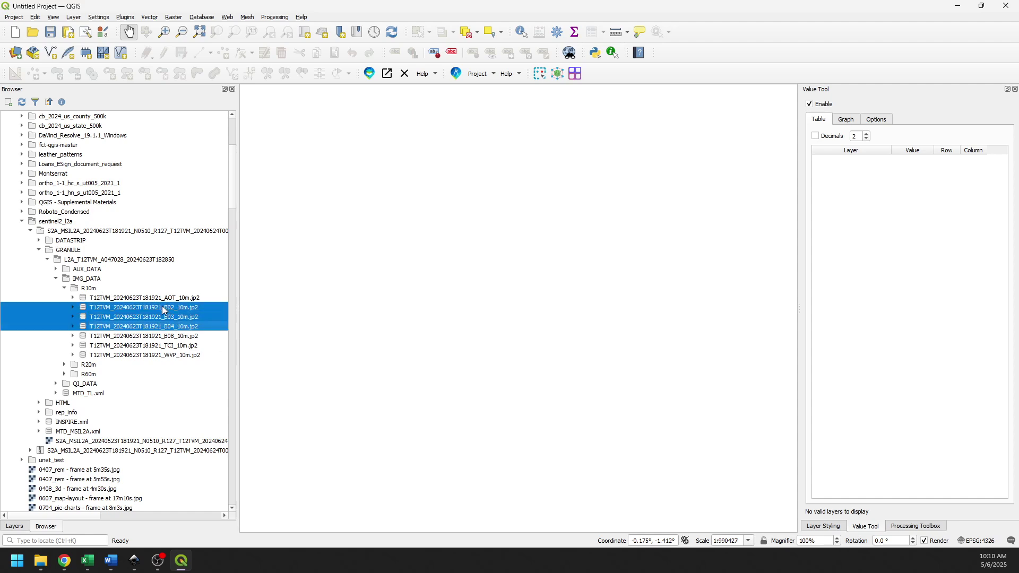
left_click_drag(166, 310, 414, 314)
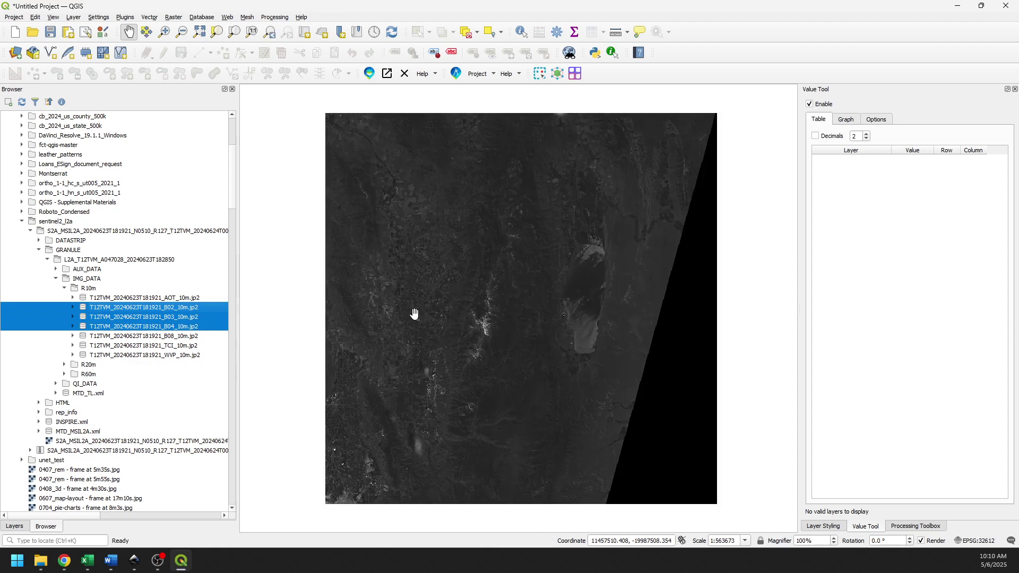
Collapse the B04, B03 and B02 layer legends in the Layers panel
left_click(15, 526)
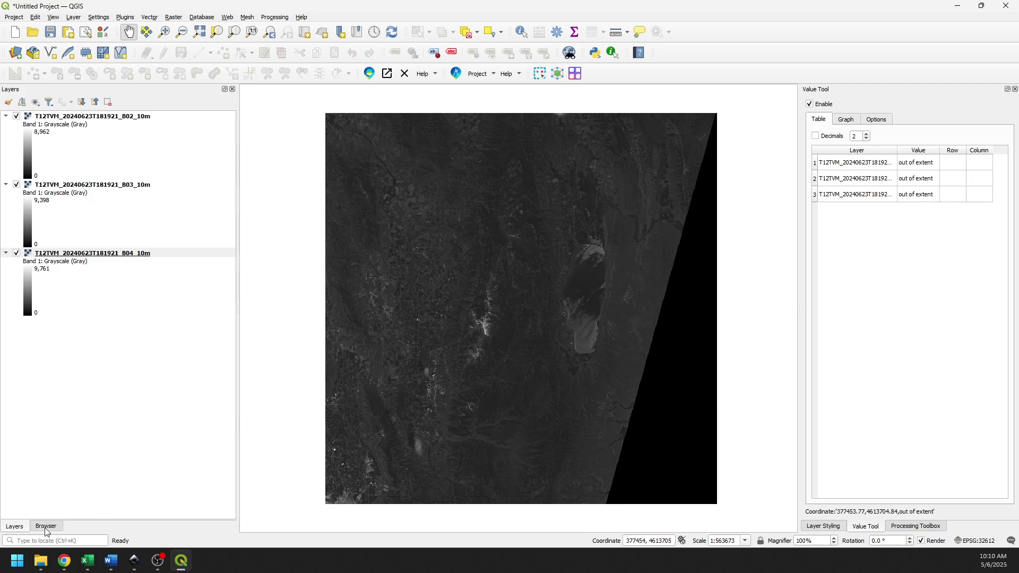
left_click(6, 253)
left_click(6, 184)
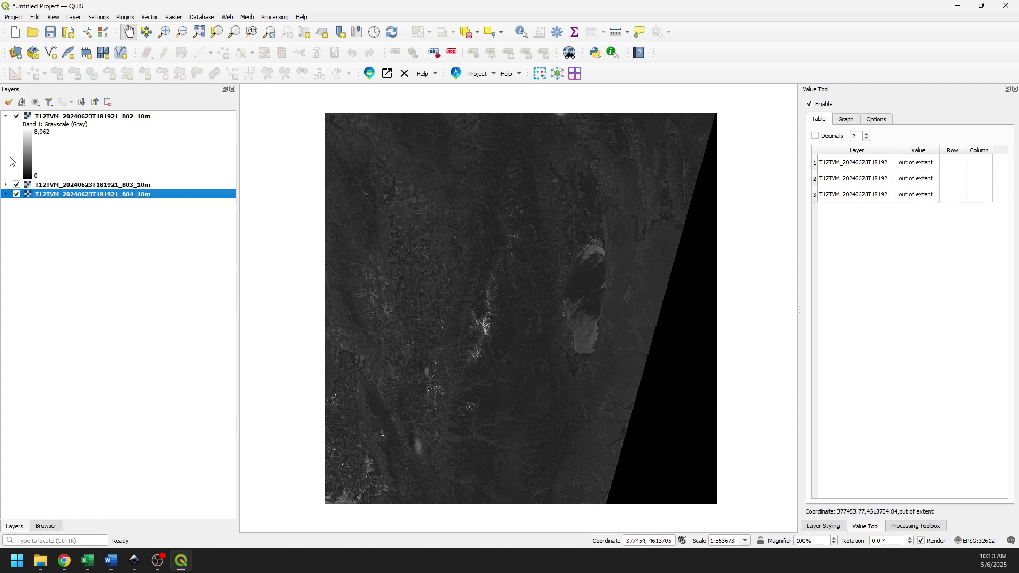
left_click(6, 117)
left_click(48, 527)
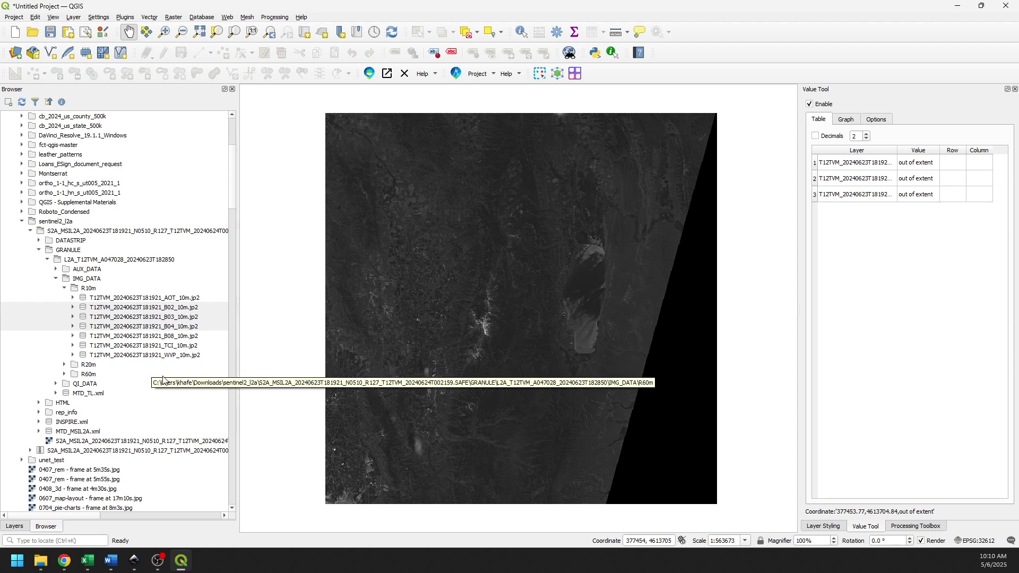
key("alt+Tab")
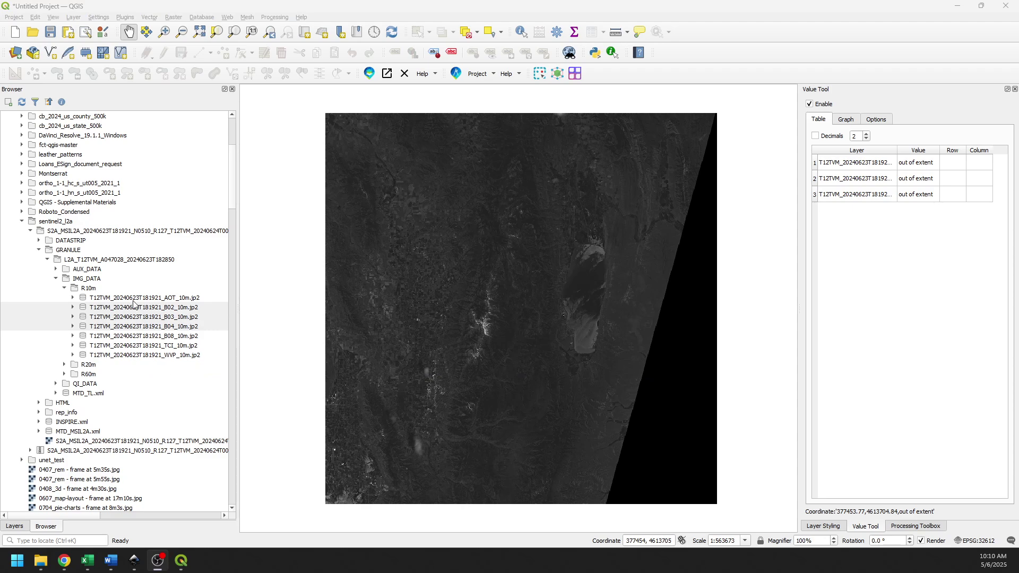
Add the OpenStreetMap XYZ Tiles basemap to the map
left_click(21, 222)
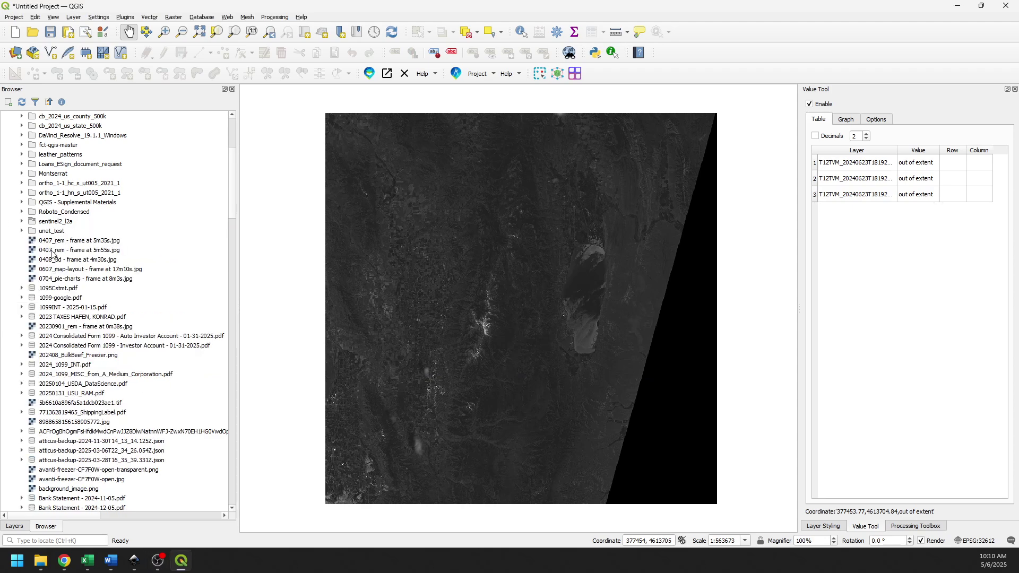
scroll(148, 358, "down", 13)
scroll(147, 358, "up", 8)
scroll(148, 358, "up", 14)
left_click(6, 136)
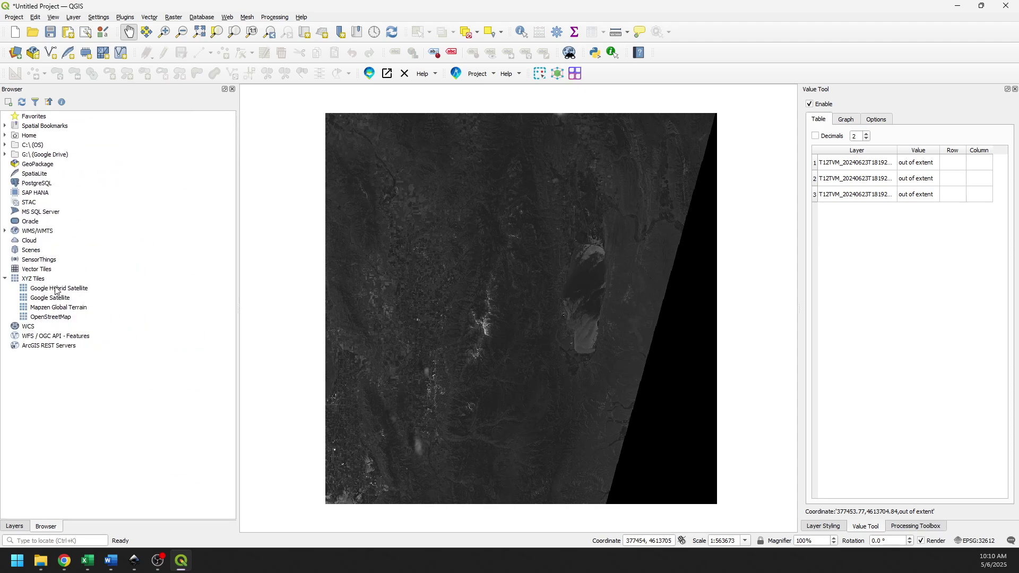
left_click_drag(48, 317, 449, 348)
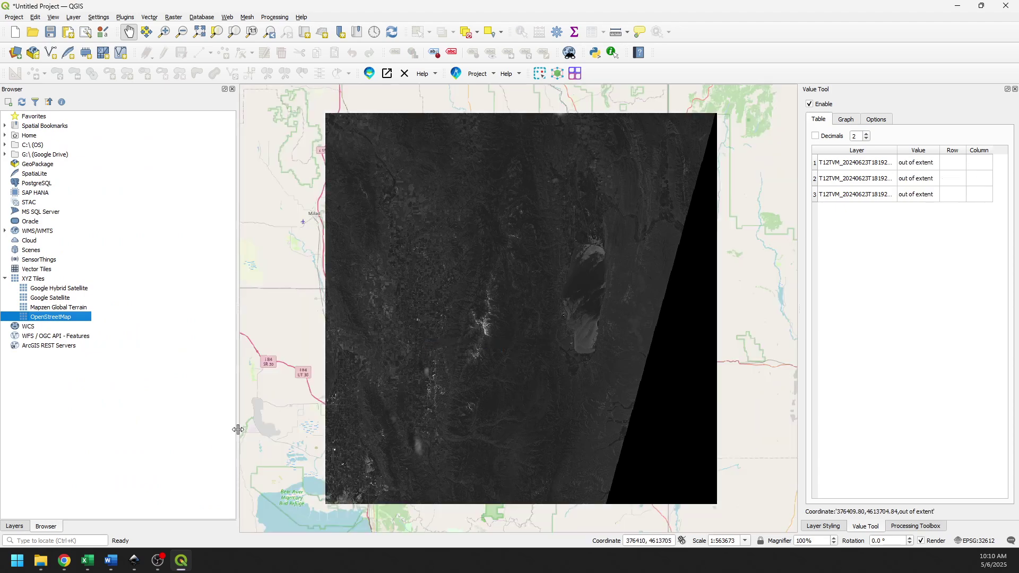
Move the OpenStreetMap layer to the bottom, beneath the three band layers
scroll(404, 413, "down", 1)
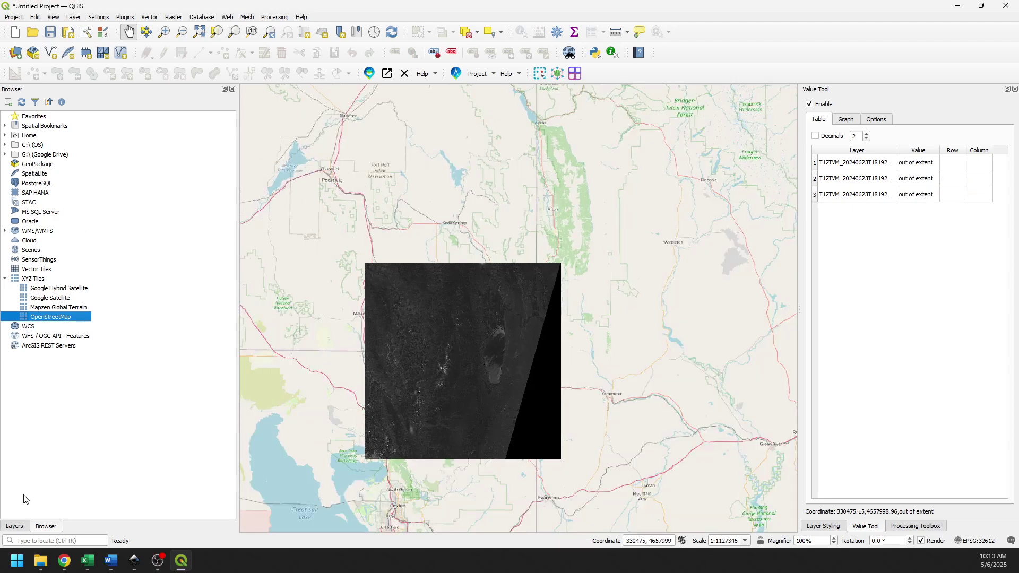
left_click(14, 527)
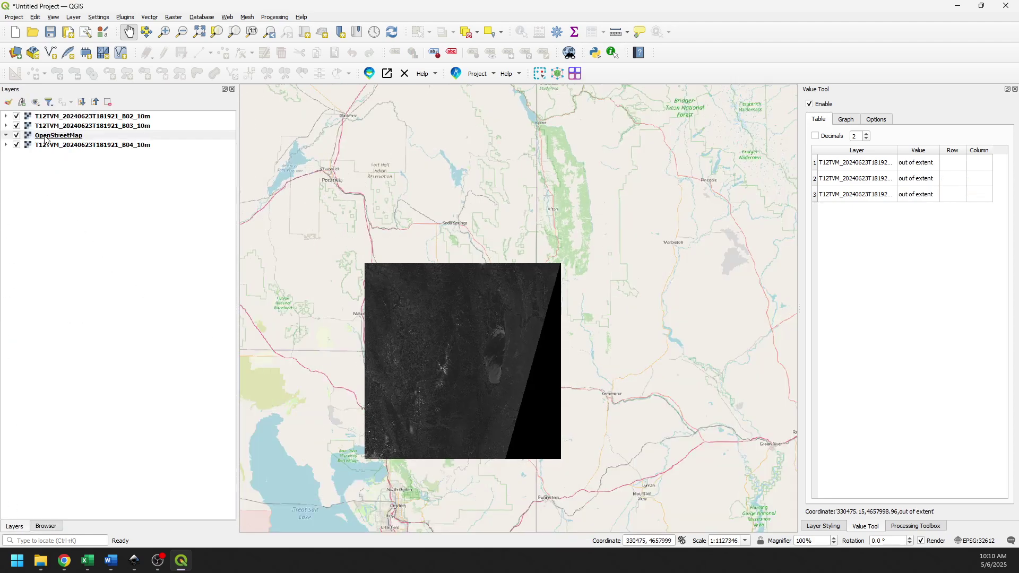
mouse_move(47, 139)
left_mouse_down()
mouse_move(71, 159)
mouse_move(61, 149)
left_mouse_up()
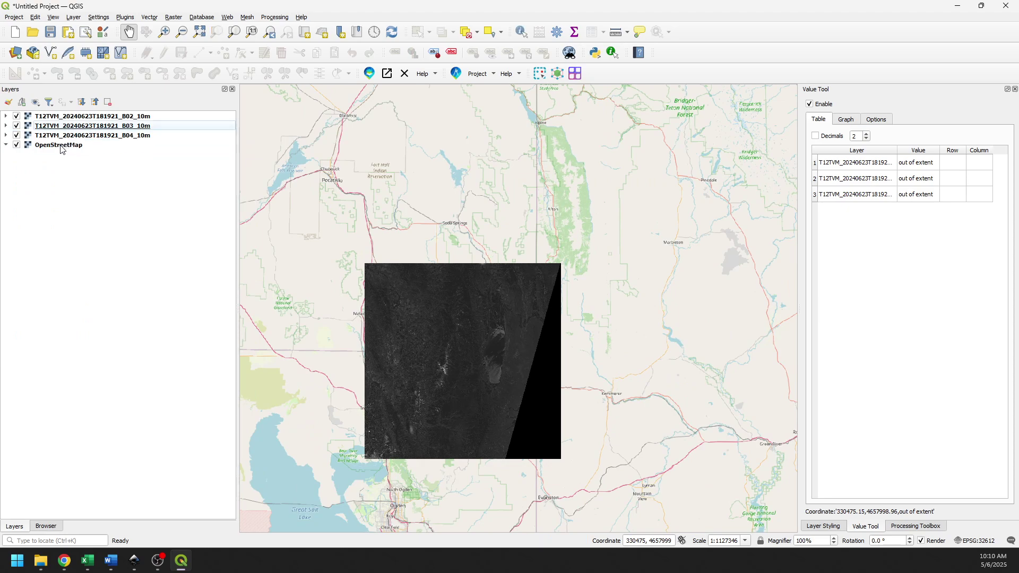
Toggle the B02, B03 and B04 layers off and back on to compare with the basemap
left_click(17, 116)
left_click(17, 126)
left_click(17, 135)
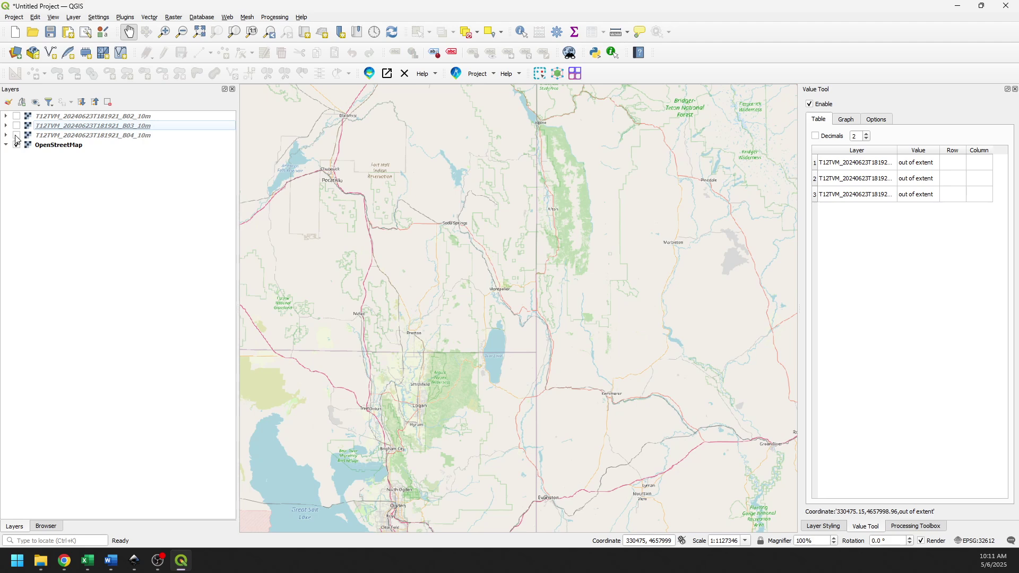
left_click(16, 135)
left_click(16, 126)
left_click(17, 117)
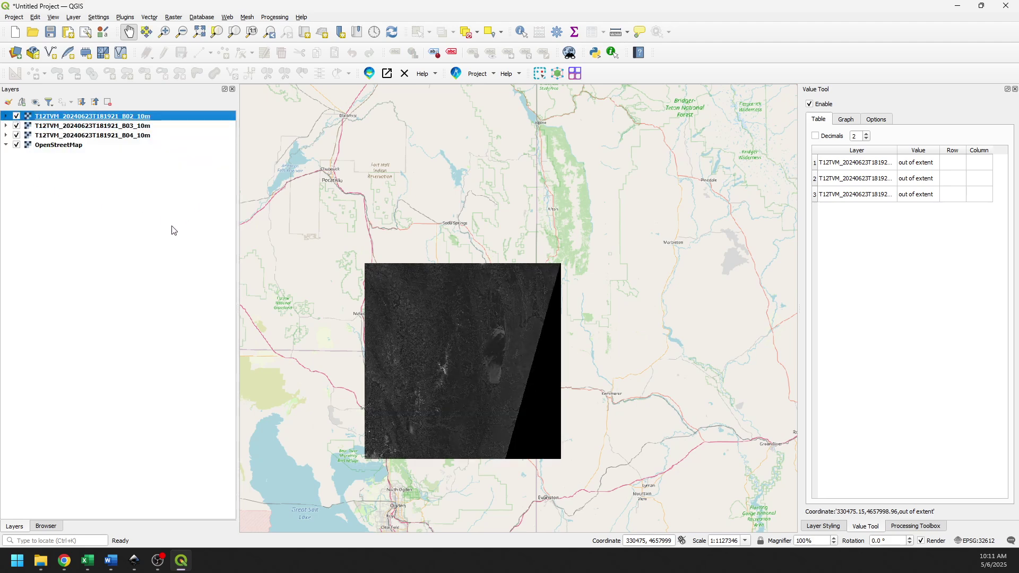
In Build Virtual Raster, choose the B02, B03 and B04 layers as inputs
left_click(174, 17)
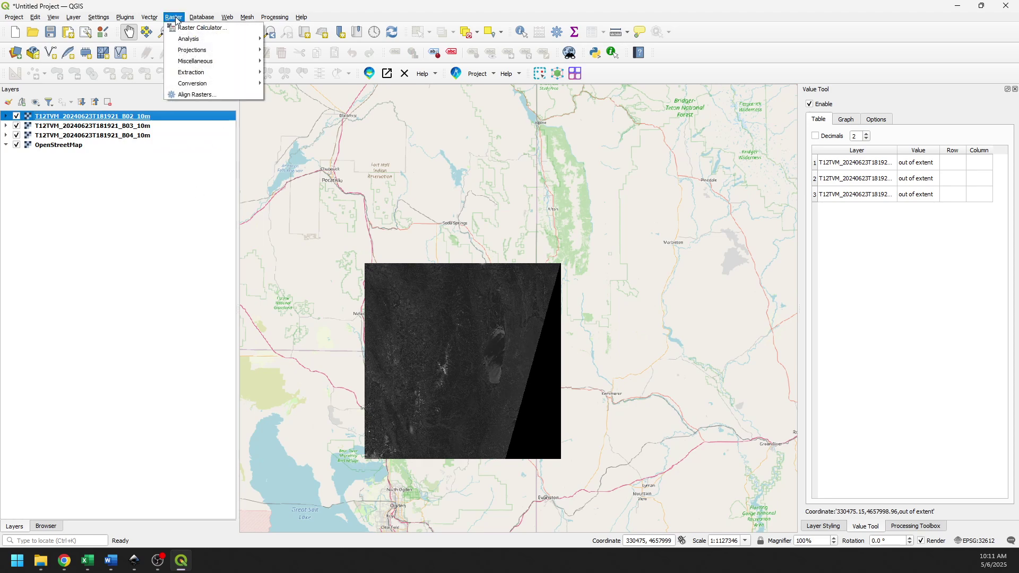
mouse_move(208, 64)
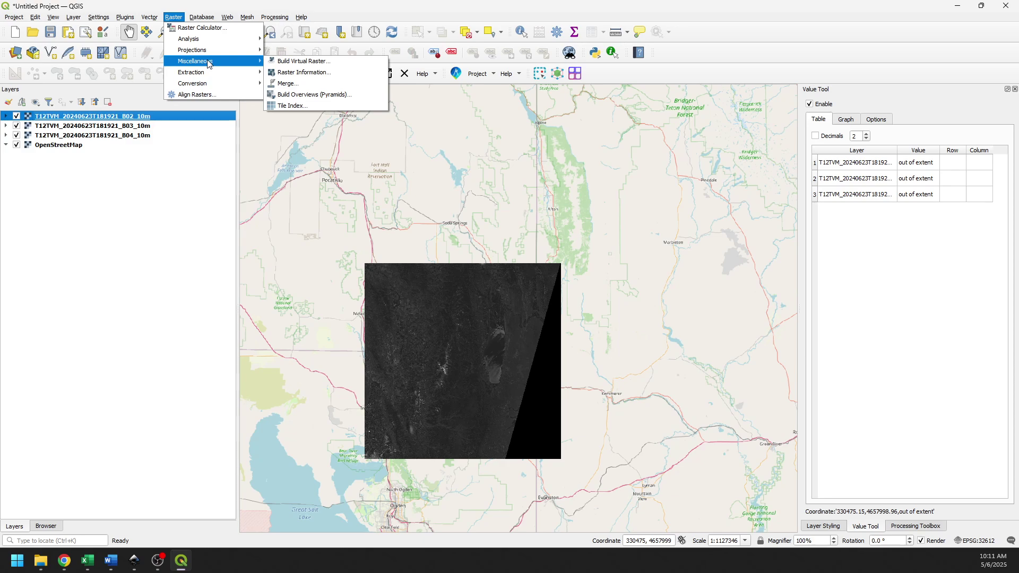
left_click(280, 61)
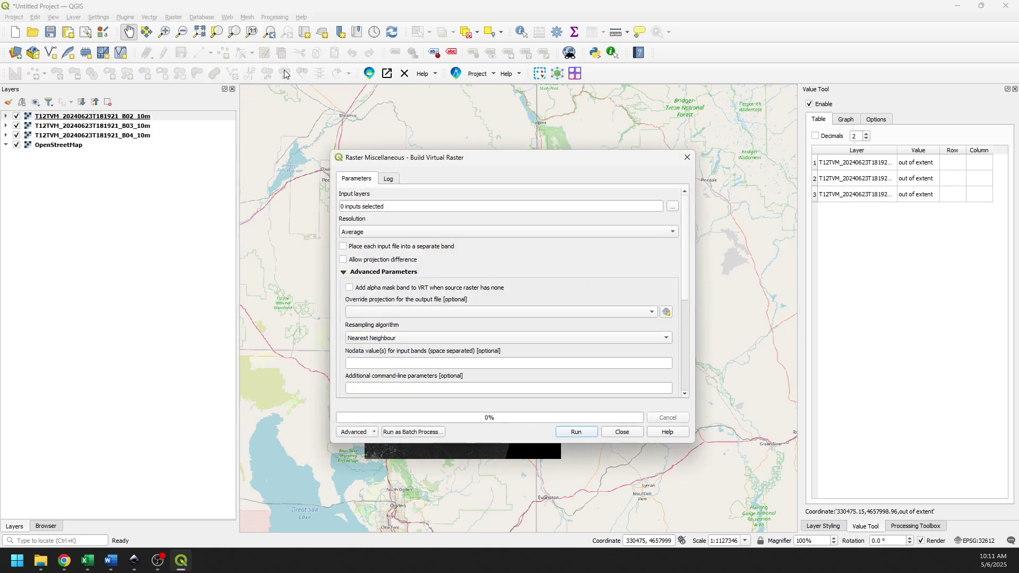
left_click(673, 207)
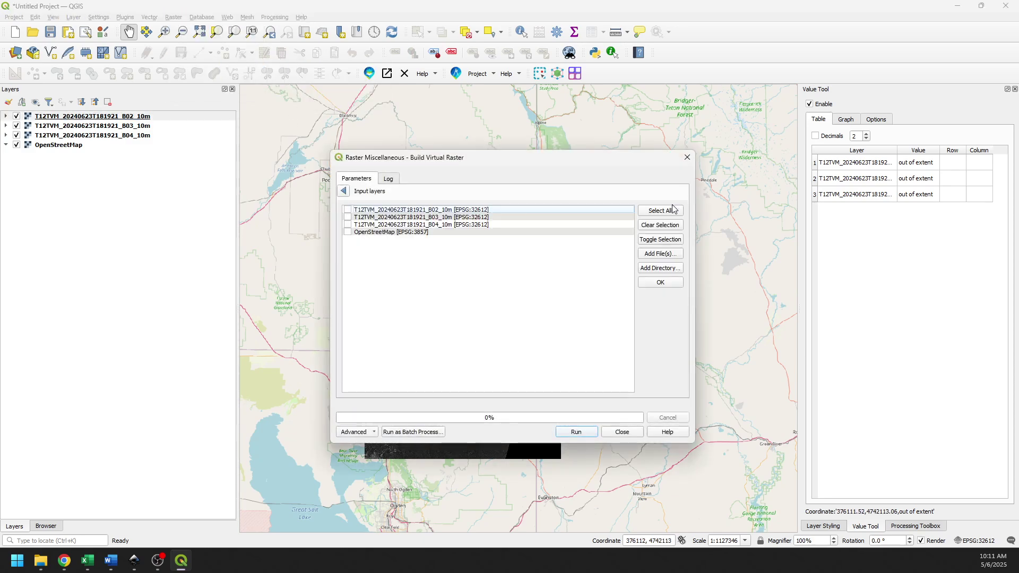
left_click(347, 210)
left_click(348, 217)
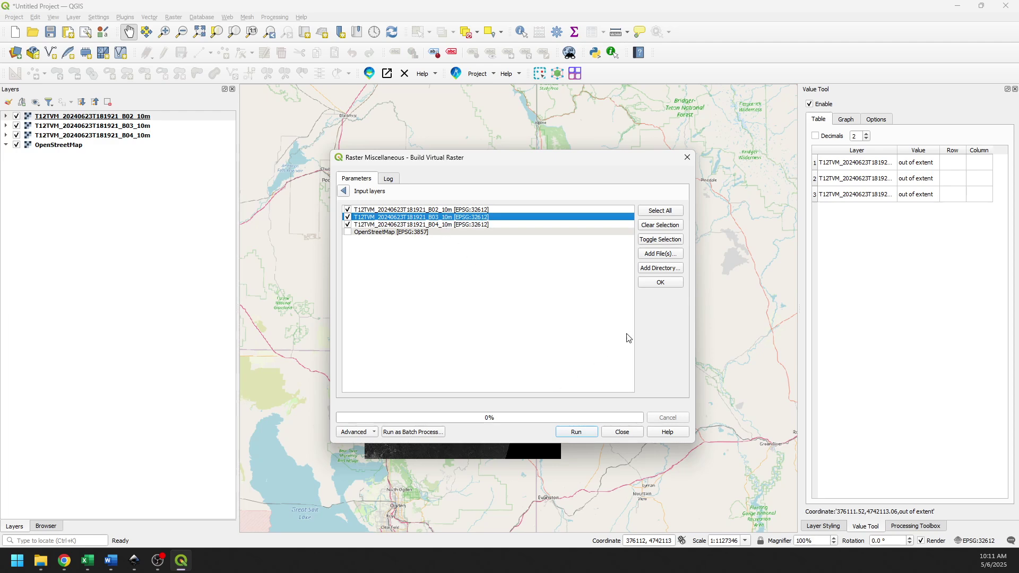
left_click(661, 283)
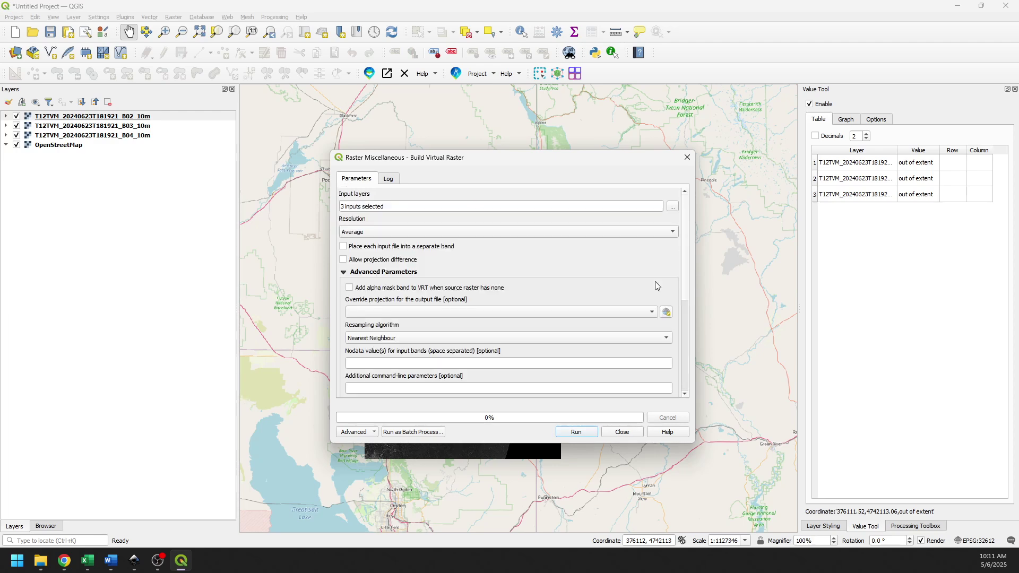
Set resolution to Lowest, place each input in a separate band, and run
left_click(414, 234)
left_click(394, 254)
left_click(344, 247)
left_click_drag(686, 278, 685, 360)
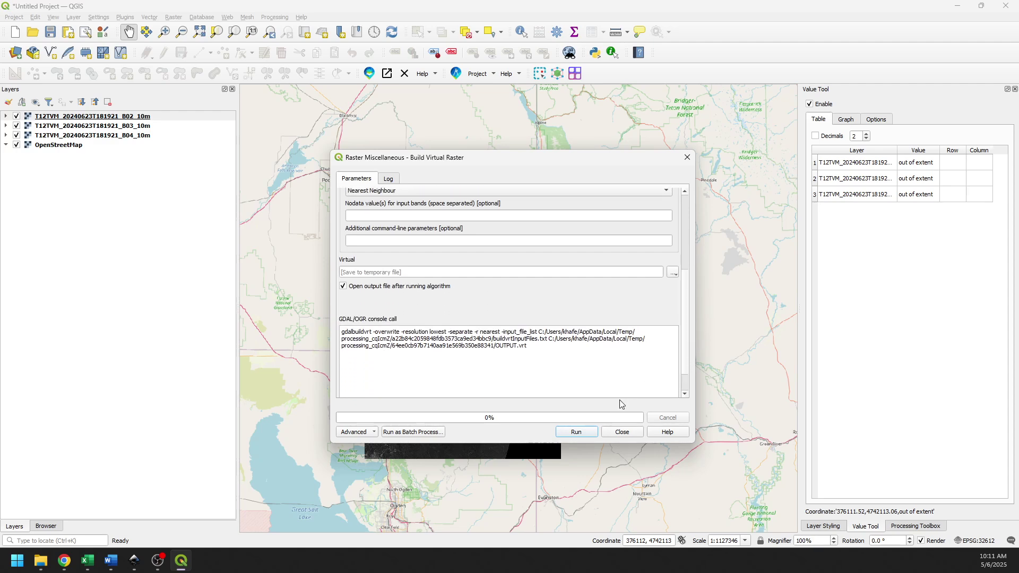
left_click(578, 432)
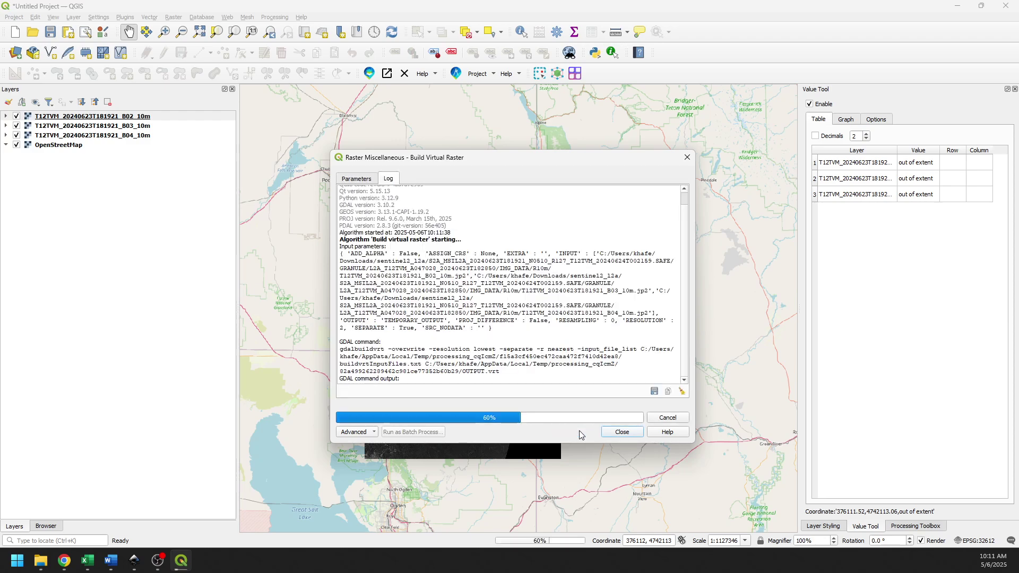
Close the virtual raster tool, show the Virtual layer's Multiband color styling, and zoom toward the lake
left_click(627, 432)
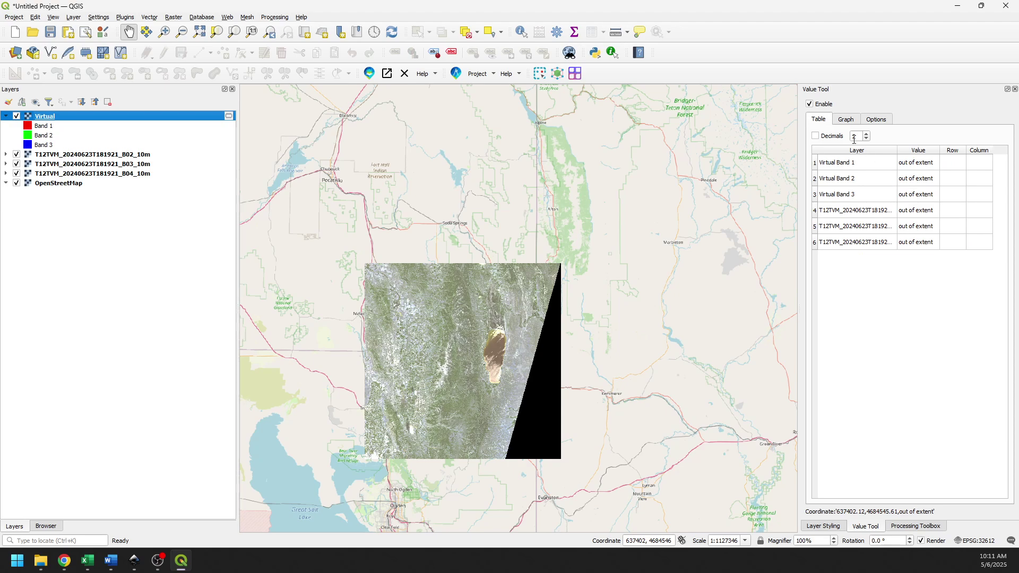
left_click(823, 527)
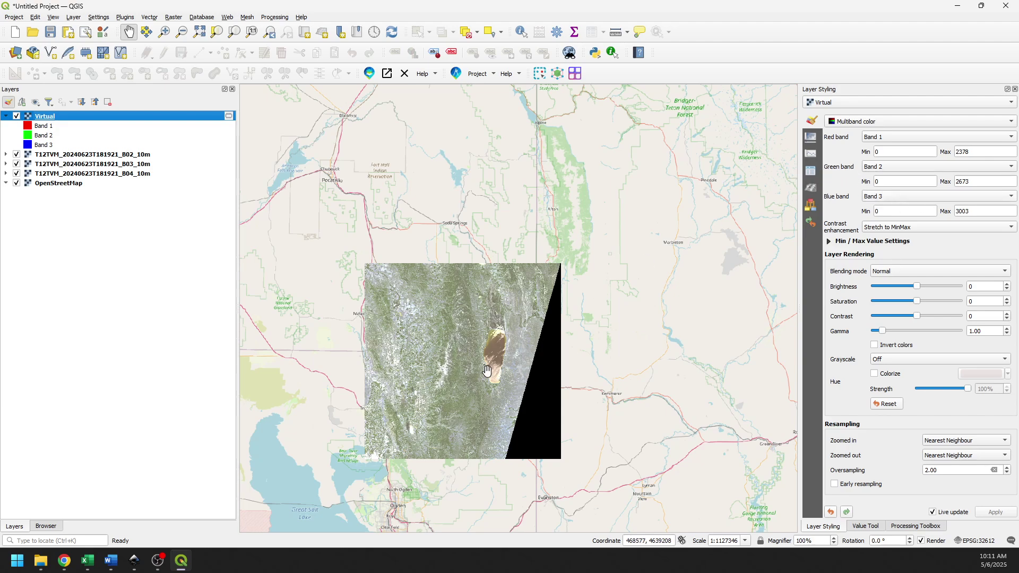
scroll(487, 371, "up", 2)
scroll(375, 239, "up", 1)
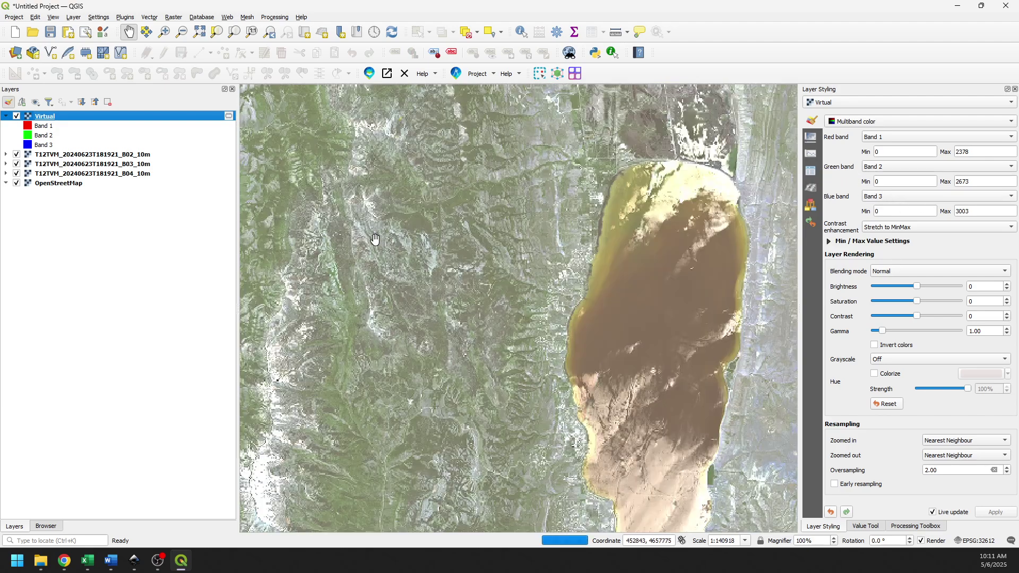
left_click_drag(539, 237, 534, 307)
scroll(574, 304, "up", 1)
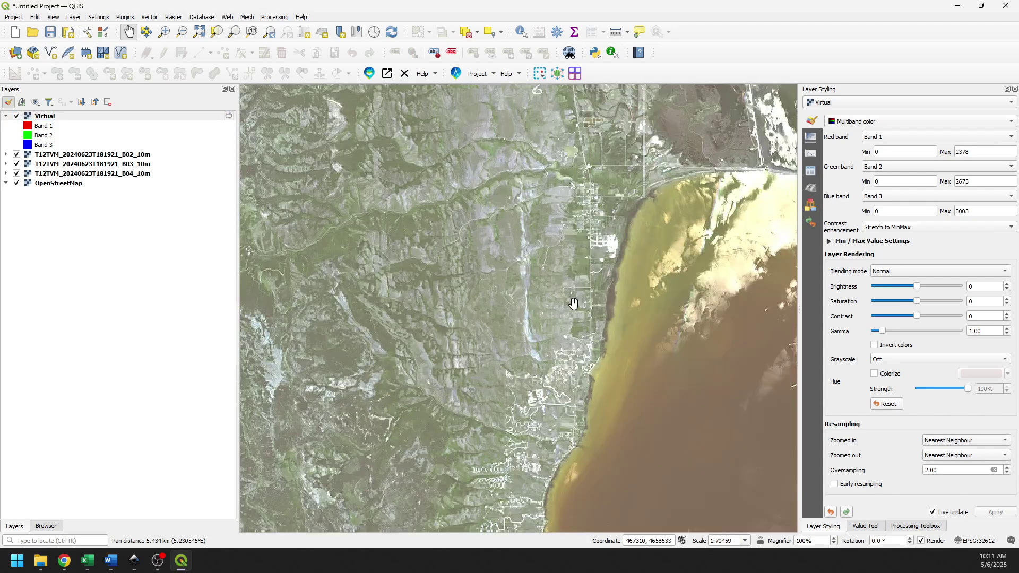
scroll(574, 303, "down", 1)
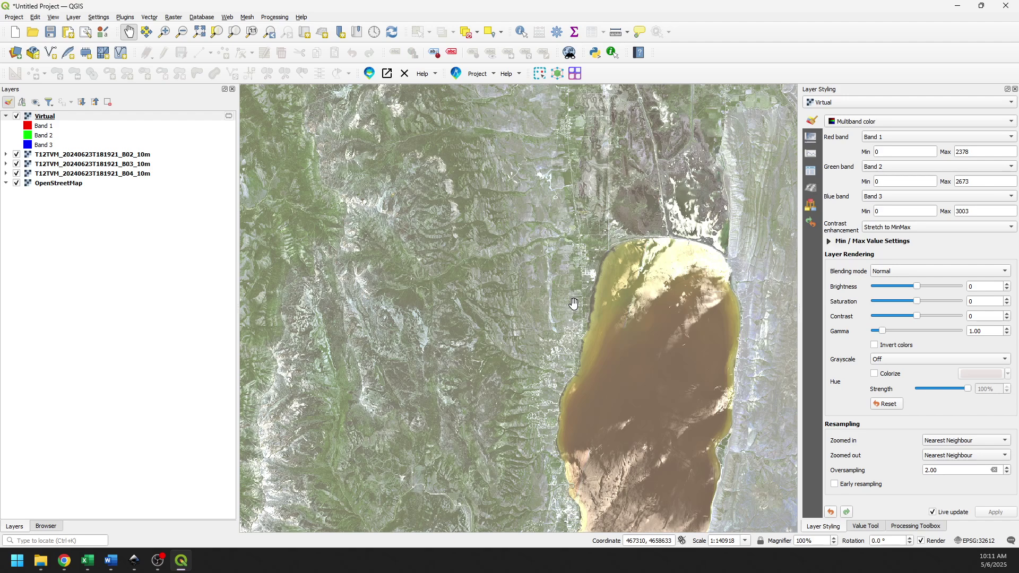
scroll(574, 304, "down", 1)
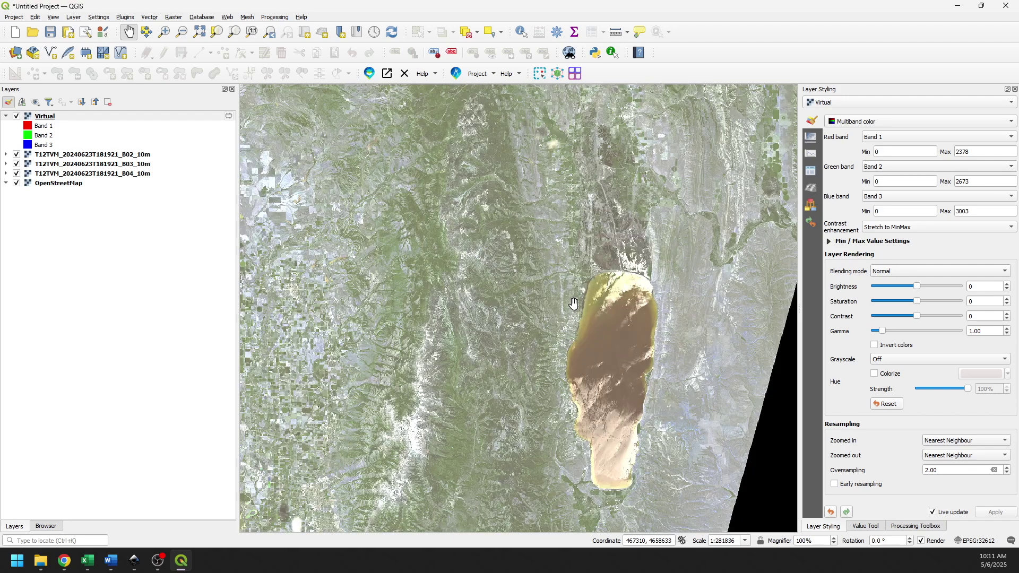
Assign Band 3 to red, keep Band 2 as green, and assign Band 1 to blue
left_click(900, 138)
left_click(901, 140)
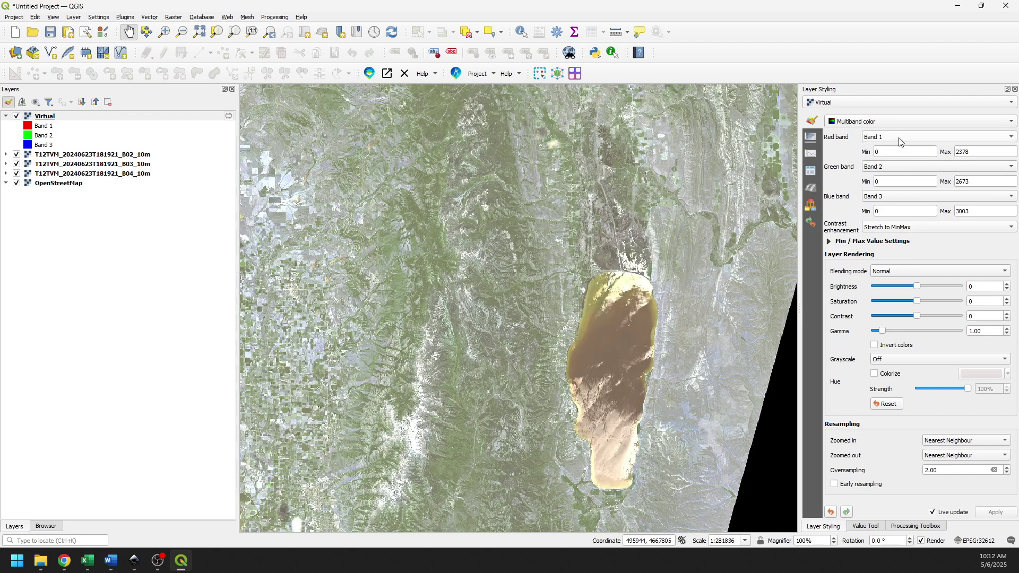
left_click(895, 169)
left_click(895, 169)
left_click(901, 139)
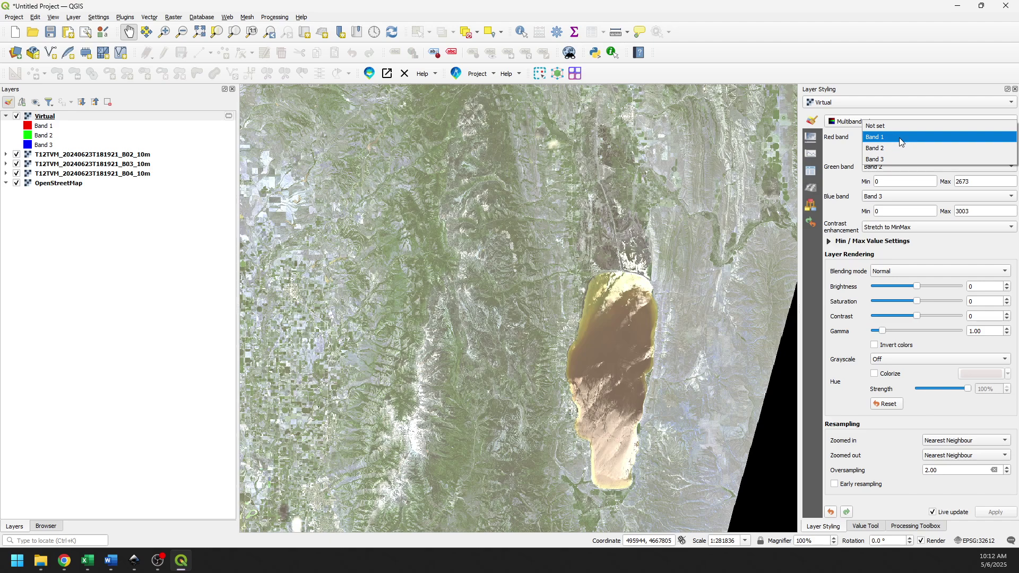
left_click(887, 161)
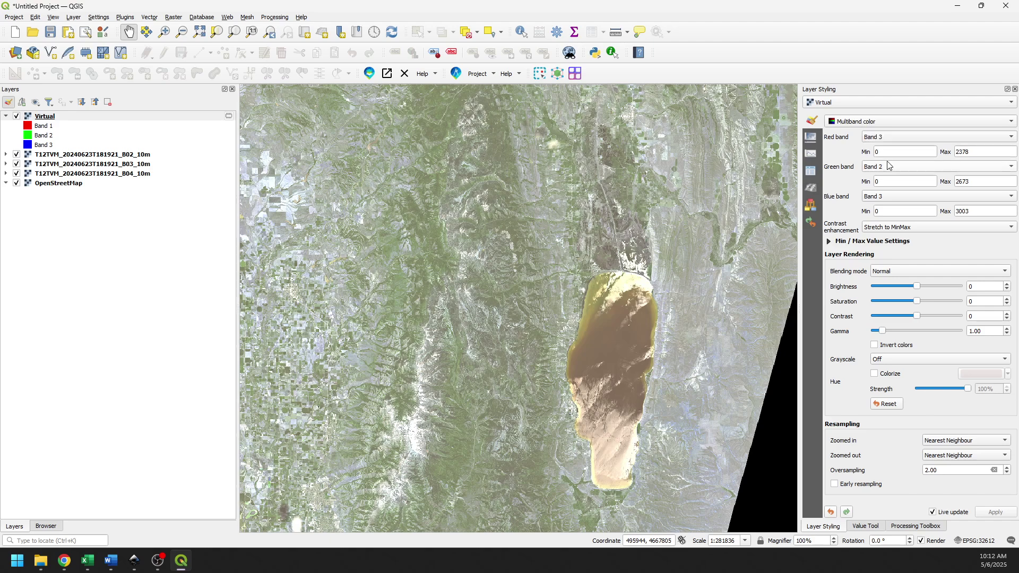
left_click(888, 167)
left_click(887, 167)
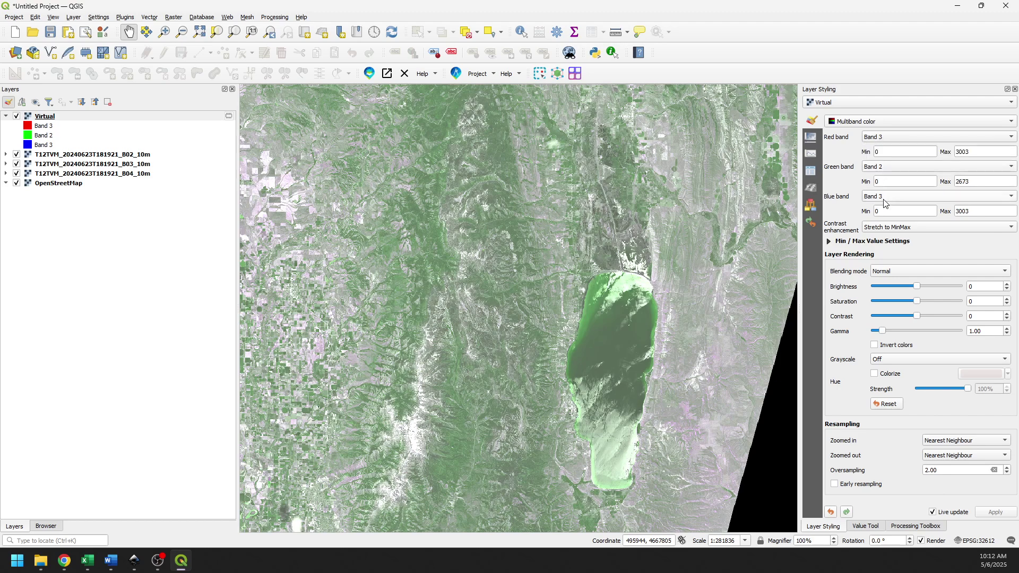
left_click(887, 167)
left_click(883, 175)
Pan and zoom toward the lakeside town to inspect the true-colour rendering
scroll(517, 366, "down", 1)
scroll(517, 365, "up", 3)
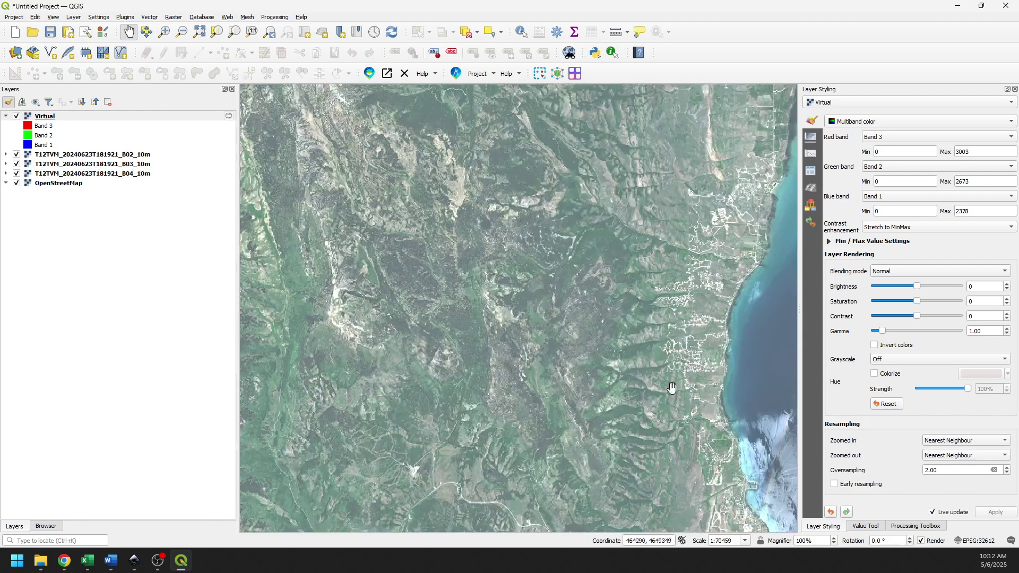
left_click_drag(671, 387, 539, 342)
scroll(508, 309, "up", 2)
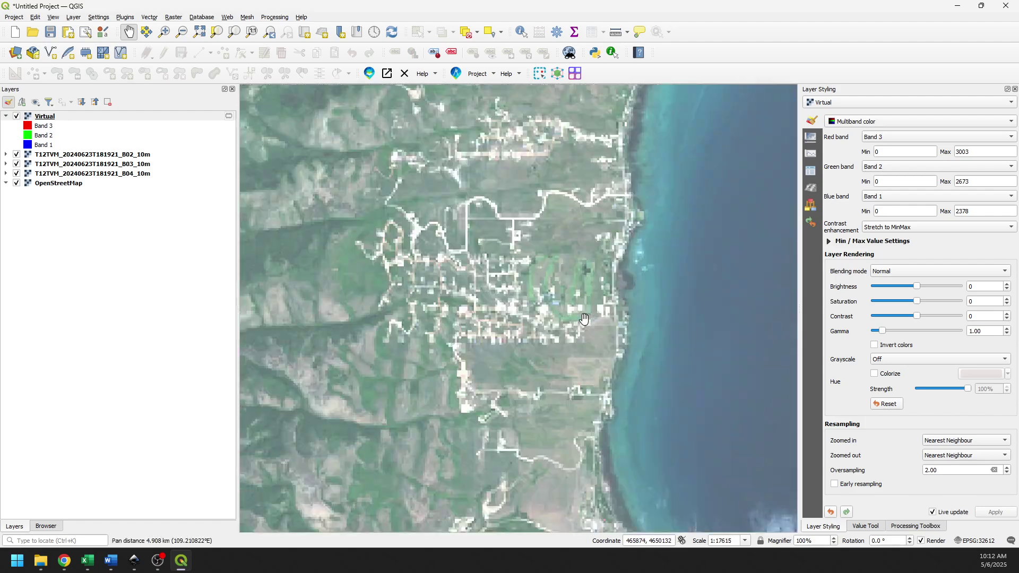
scroll(508, 309, "down", 3)
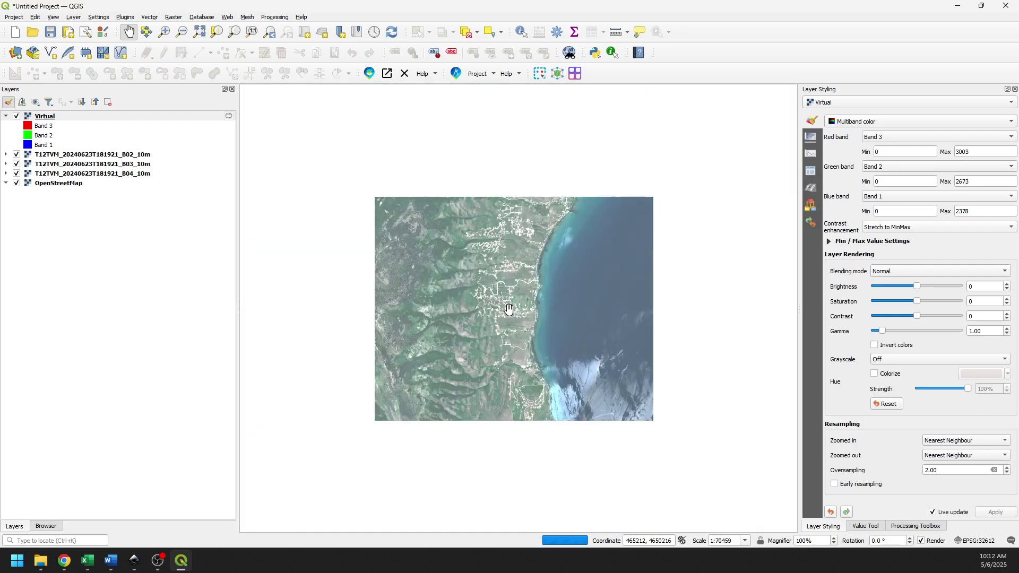
scroll(508, 311, "down", 1)
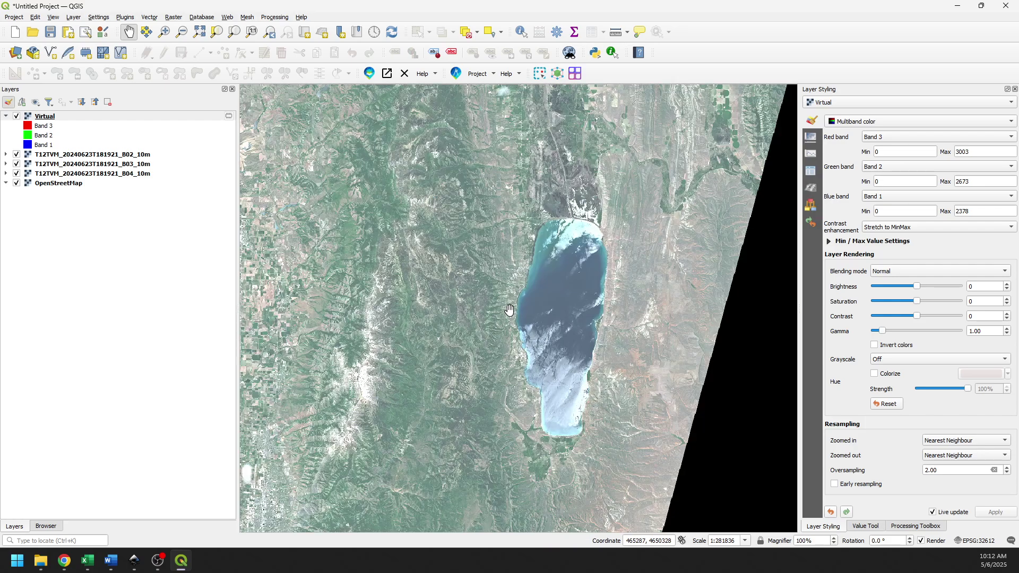